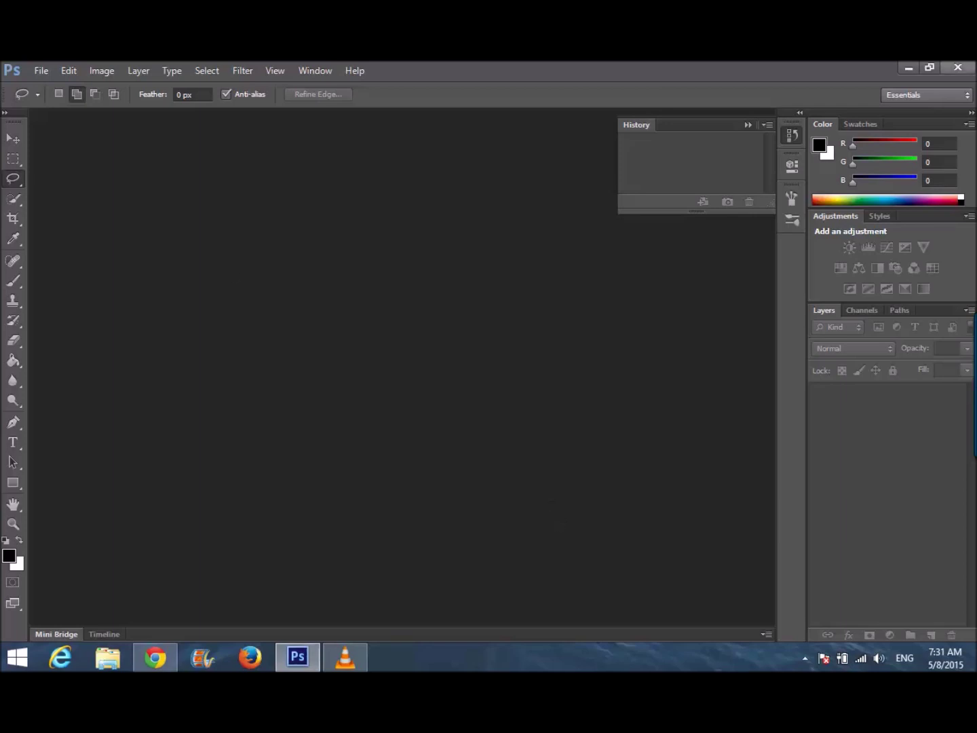
Open Nice-Girl-Photo-7.jpg and the hut illustration 1.jpg from the desktop in Photoshop as two separate documents
mouse_move(967, 65)
key(super+d)
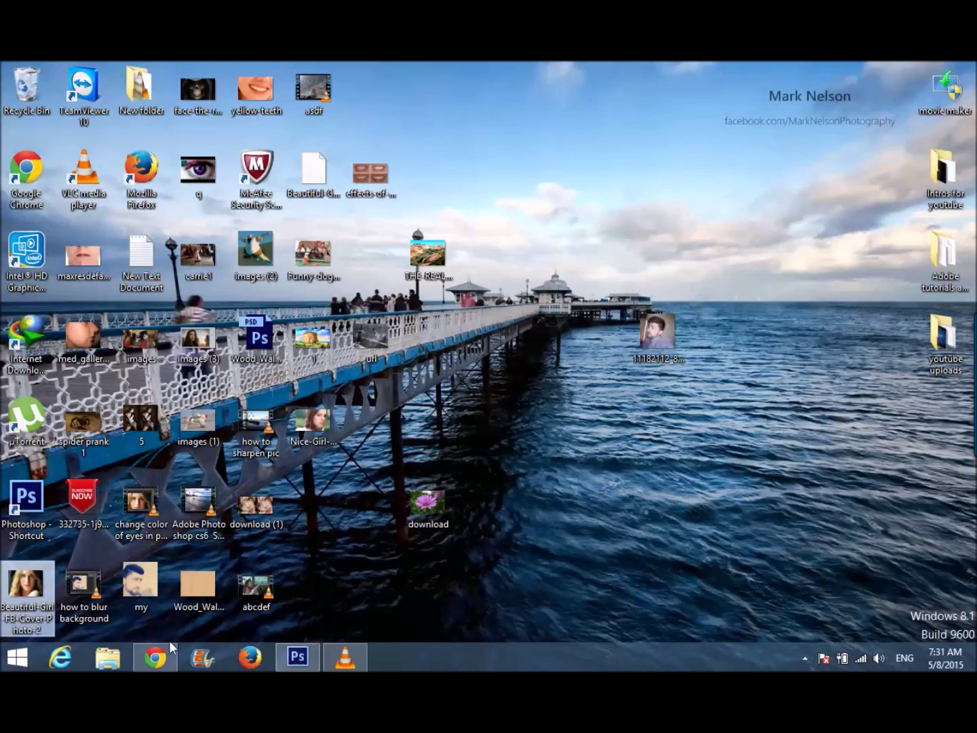
click(442, 585)
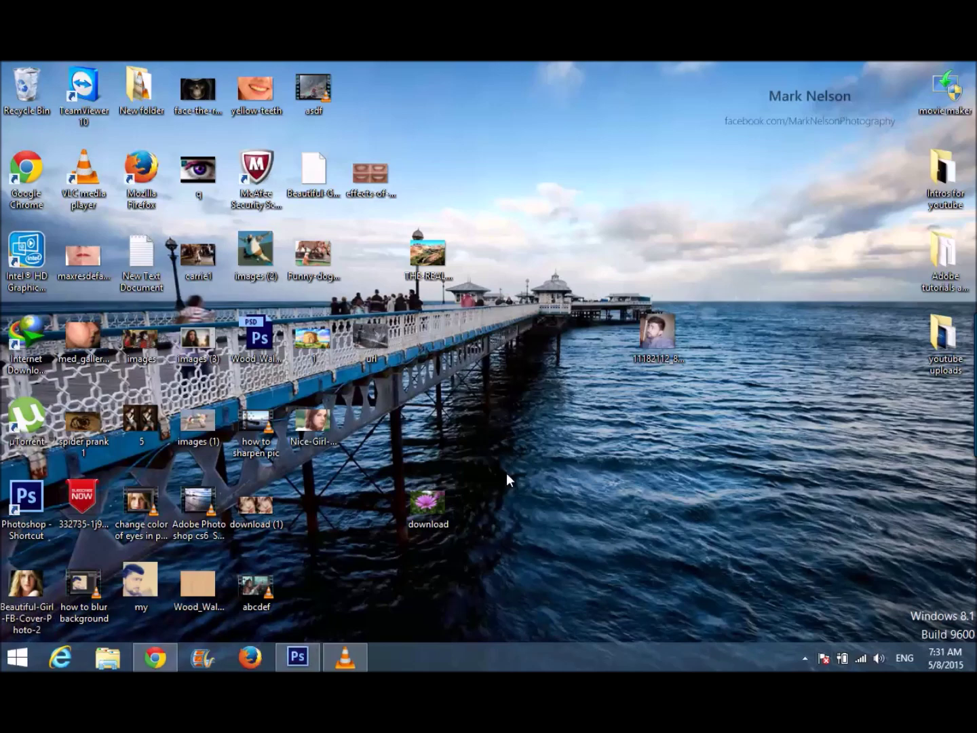
drag(313, 424, 381, 494)
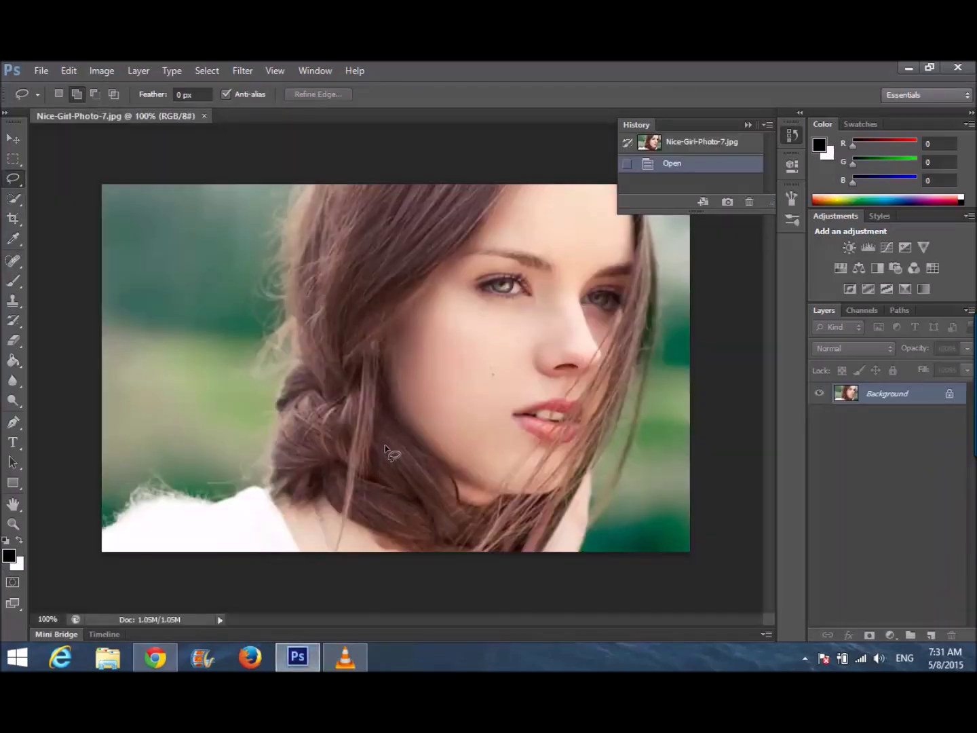
click(906, 67)
drag(323, 351, 318, 475)
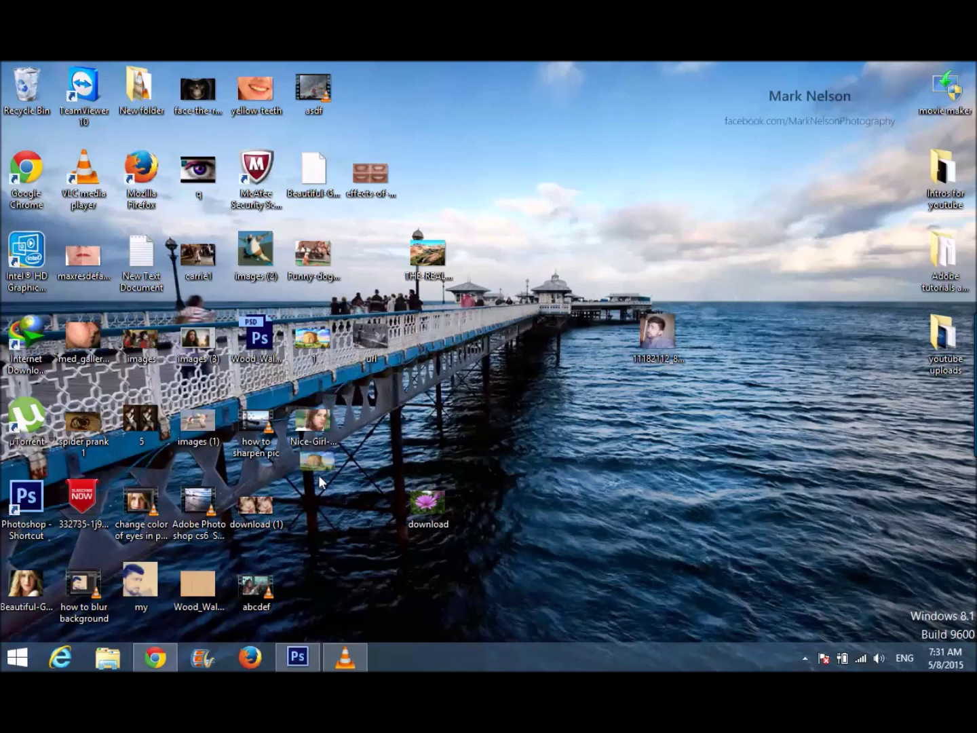
drag(241, 598, 290, 117)
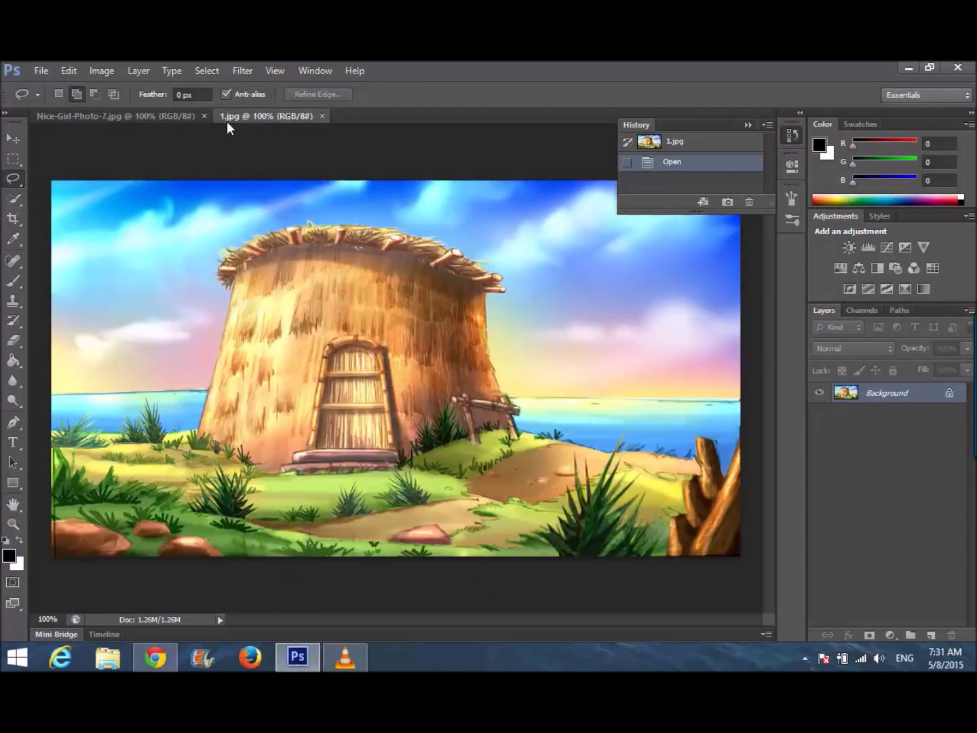
Compare the two open images, then duplicate the Background layer of Nice-Girl-Photo-7.jpg
click(191, 113)
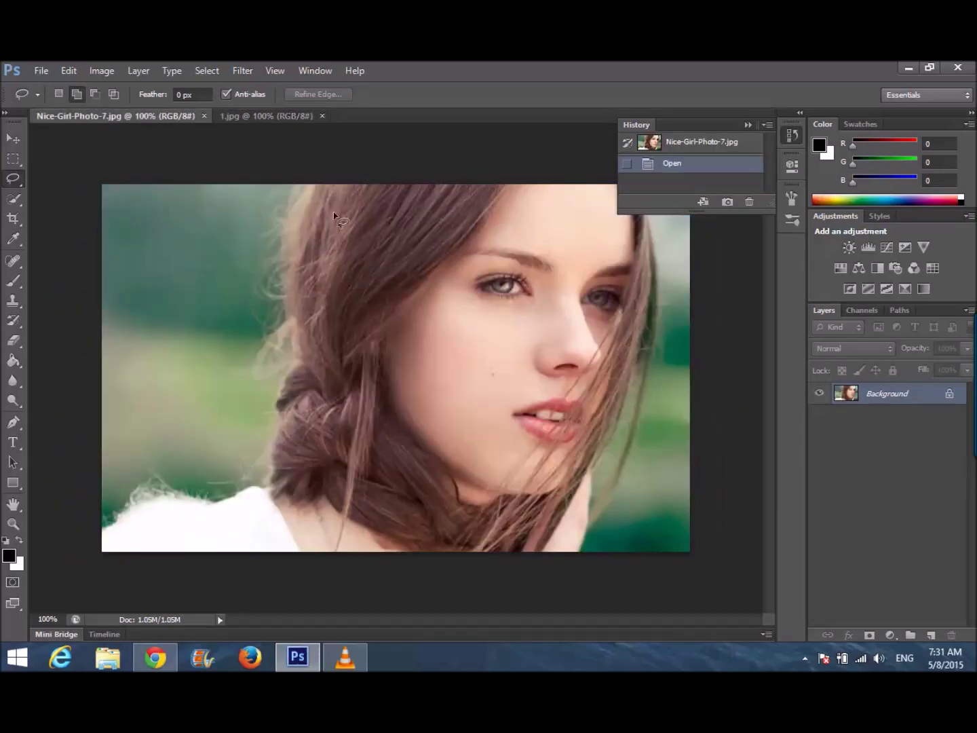
click(283, 126)
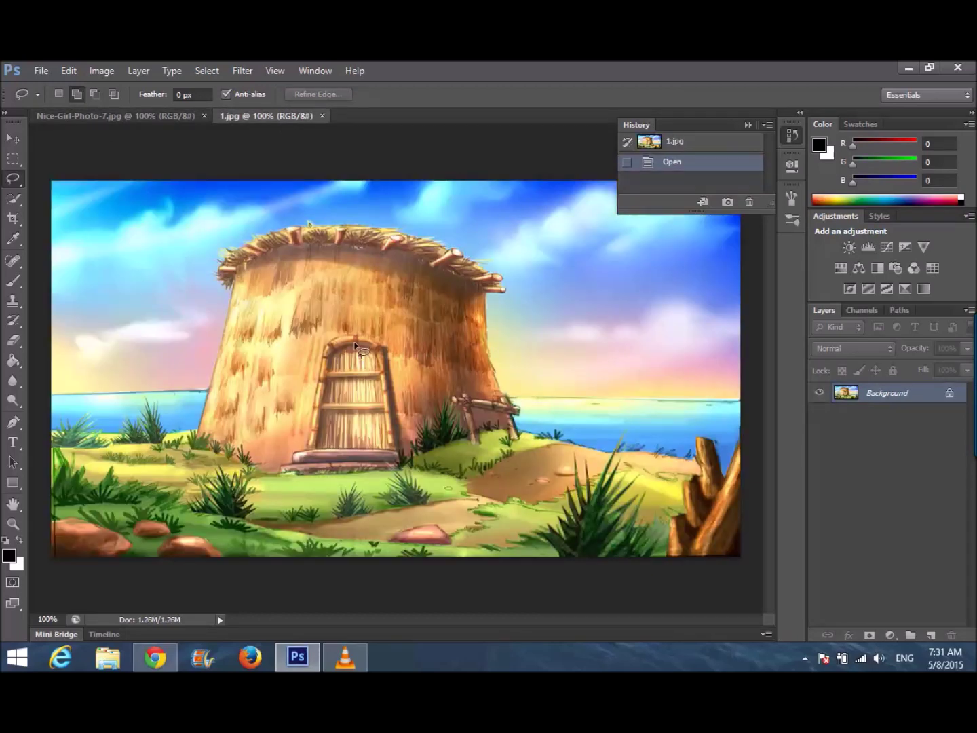
click(163, 117)
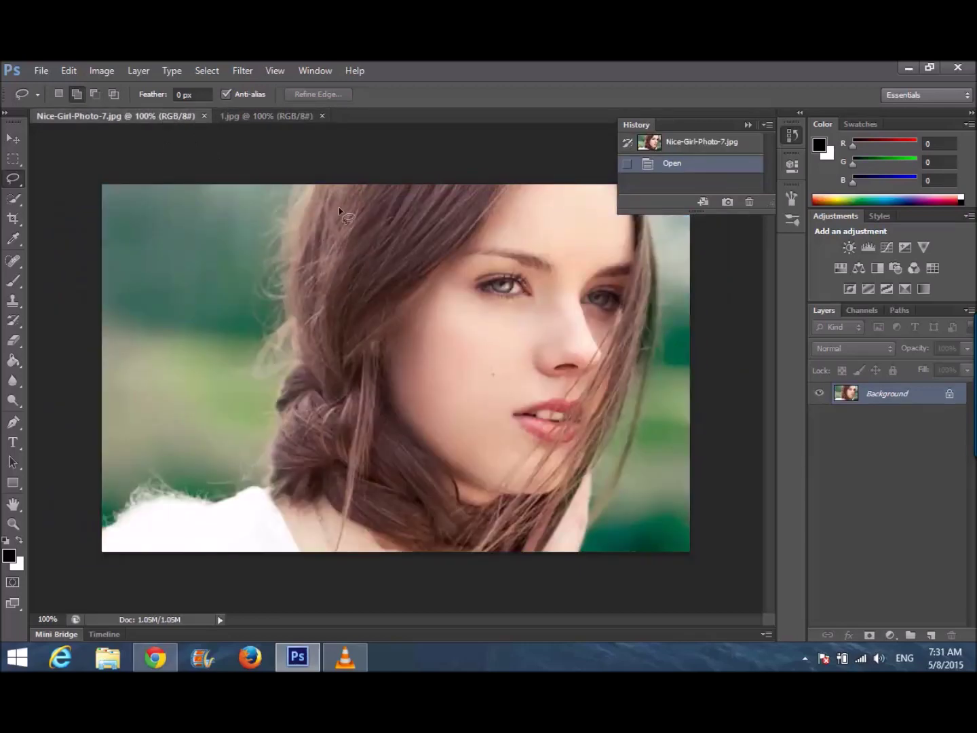
click(289, 117)
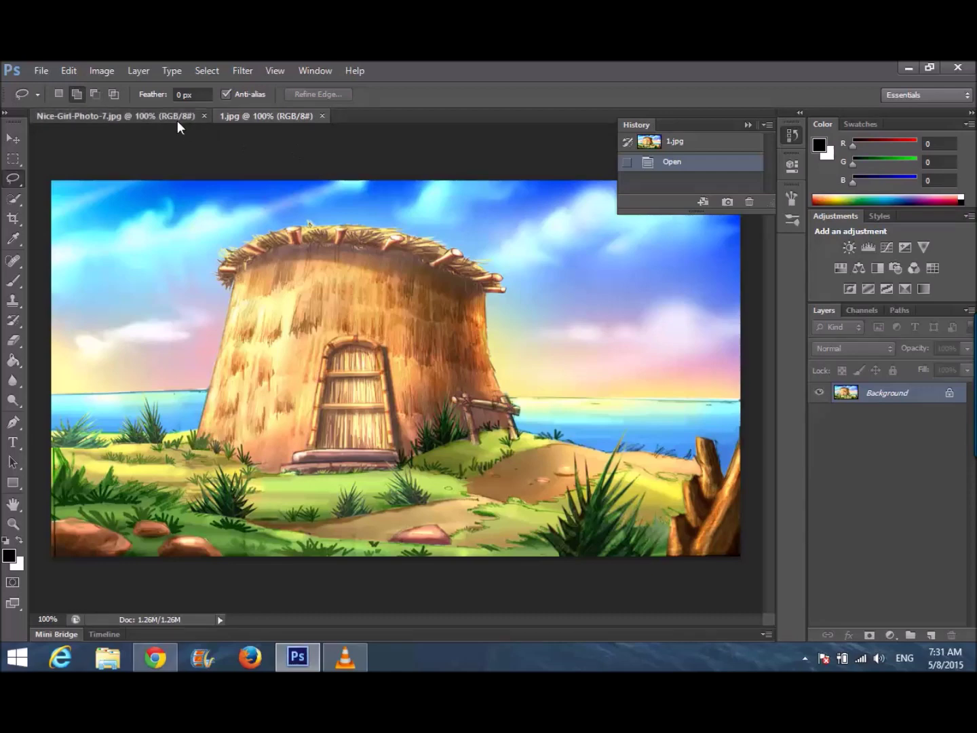
click(177, 118)
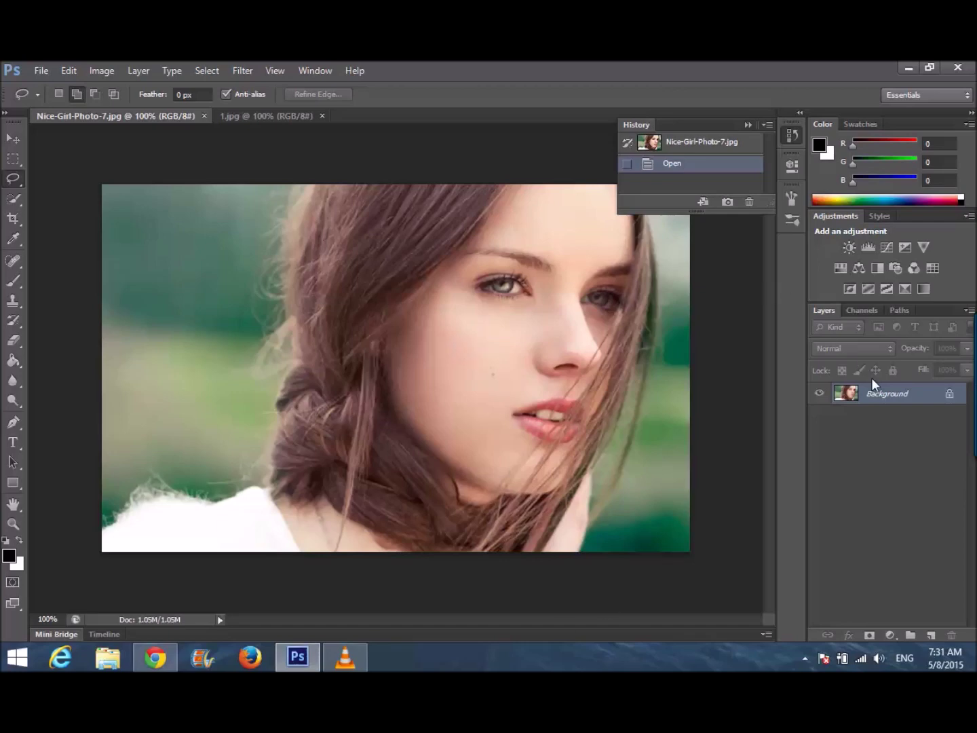
drag(888, 396, 929, 633)
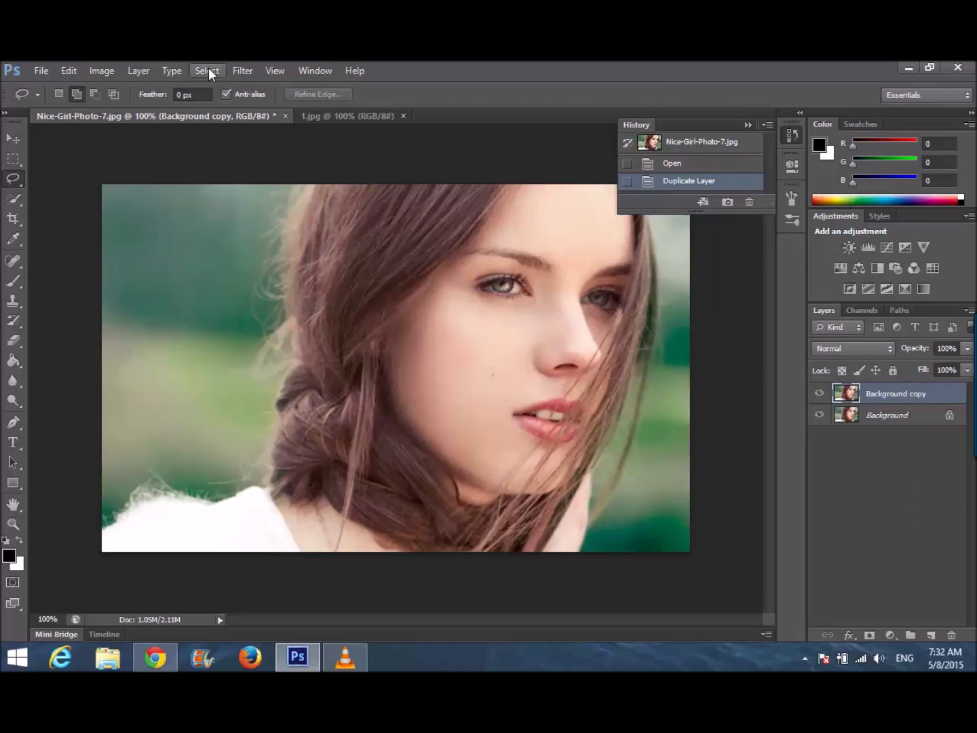
Start a Surface Blur on the duplicate layer with radius 30 pixels and threshold 15 levels, showing the whole photo in its preview
click(241, 71)
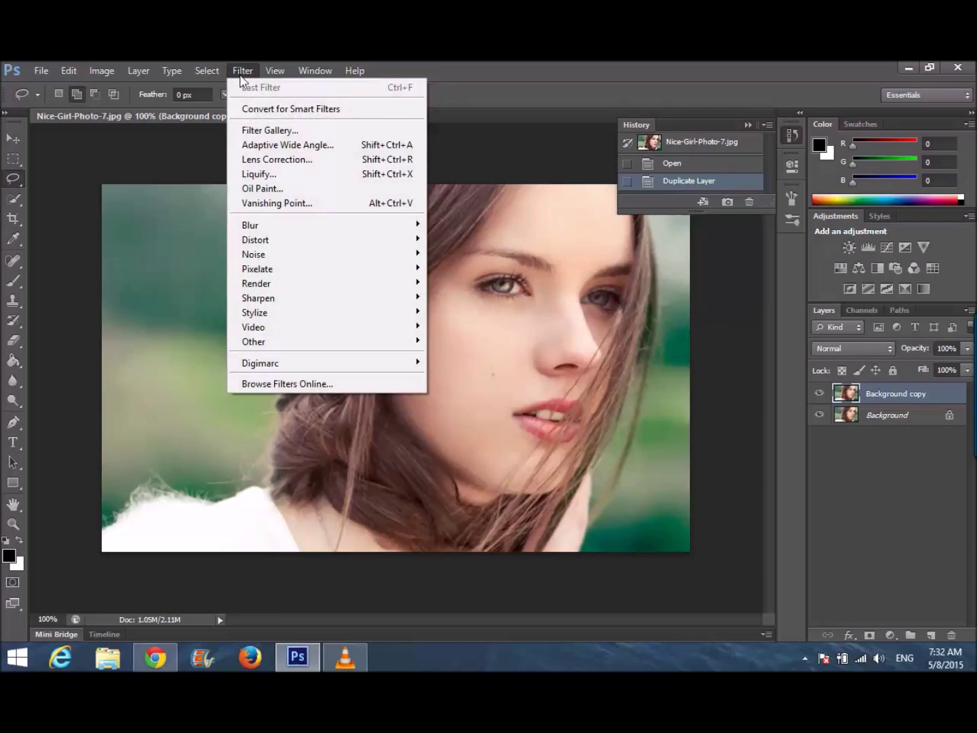
mouse_move(380, 227)
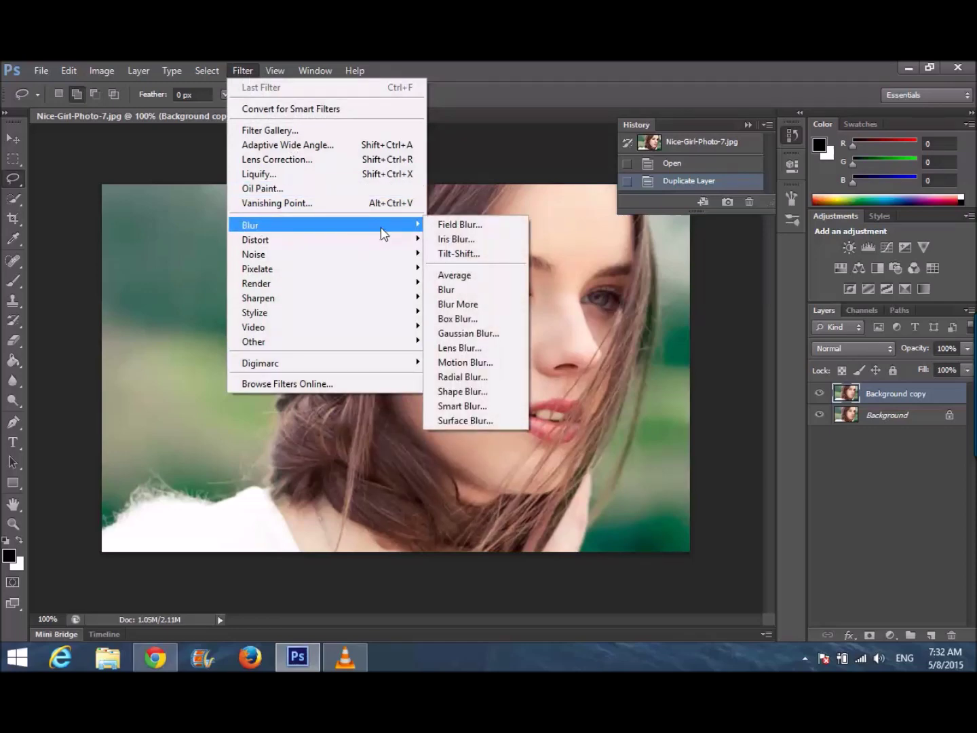
click(467, 420)
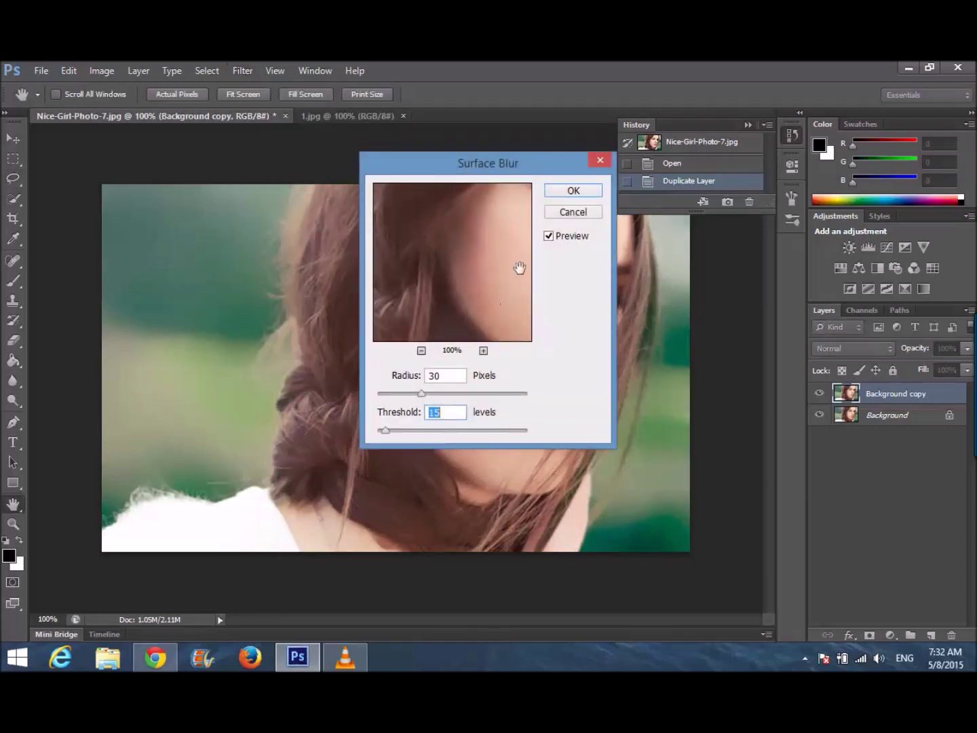
click(422, 350)
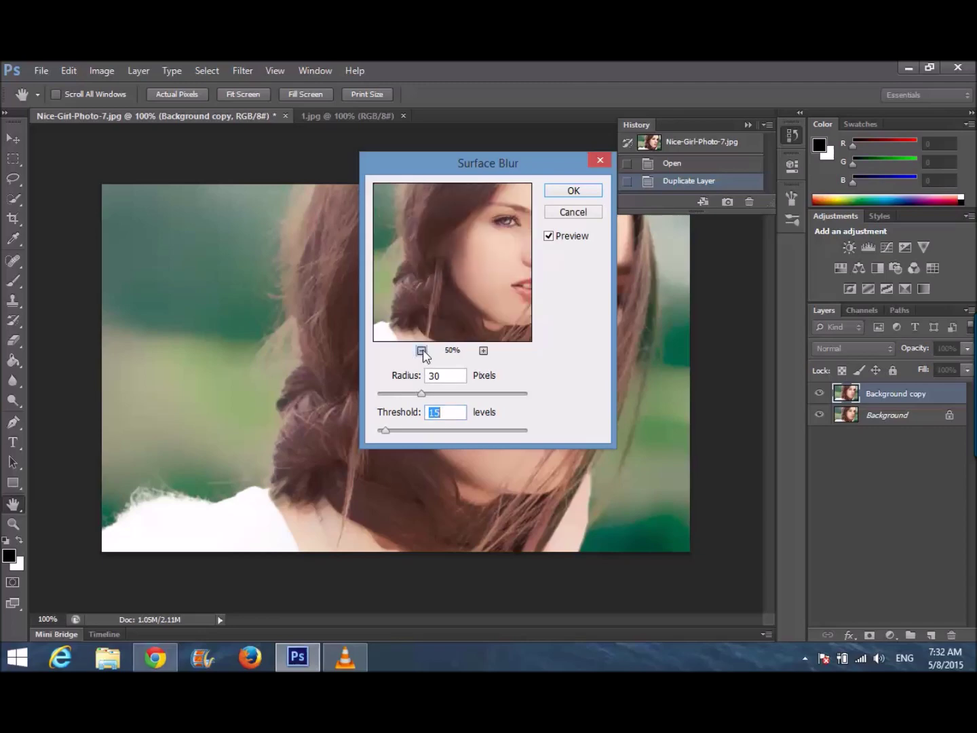
drag(437, 164, 753, 273)
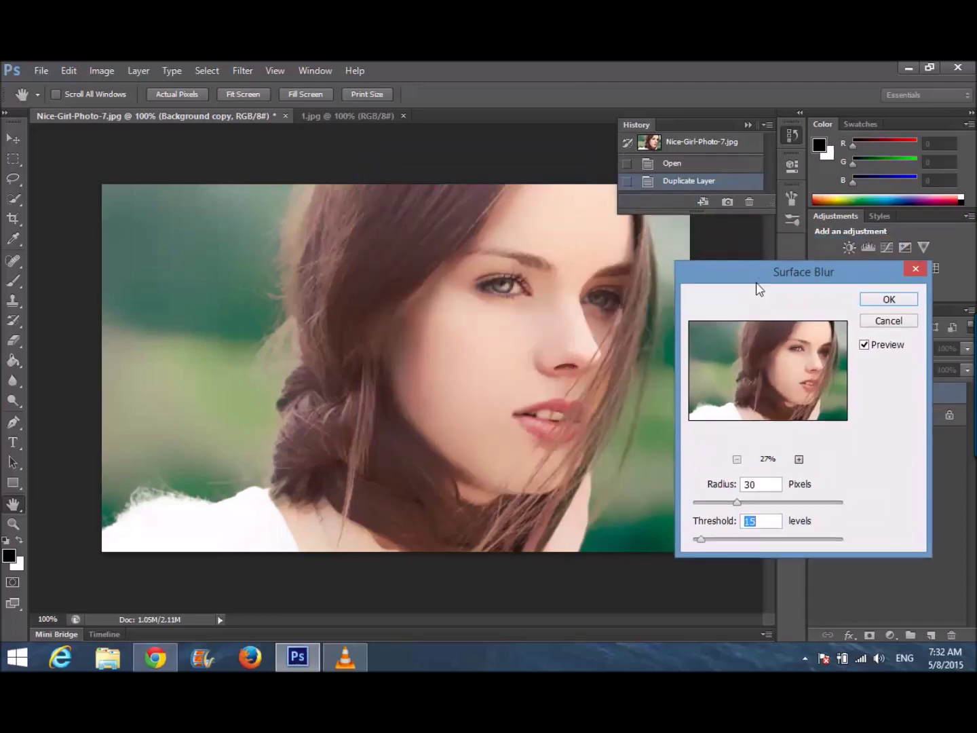
Compare the portrait with and without the blur preview, and apply the Surface Blur
click(864, 345)
click(863, 346)
click(864, 345)
click(864, 346)
click(863, 345)
click(863, 345)
click(863, 345)
click(864, 345)
click(863, 345)
click(873, 301)
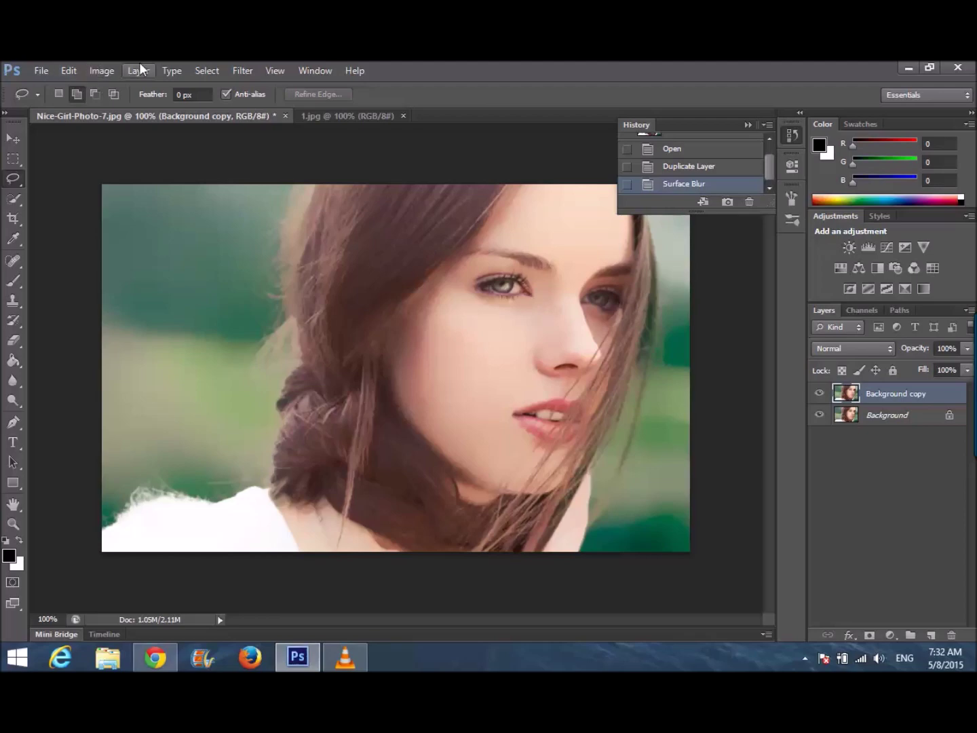
Apply the Crosshatch brush stroke filter with stroke length 3, sharpness 5 and strength 1, and compare the filtered layer with the original
click(240, 70)
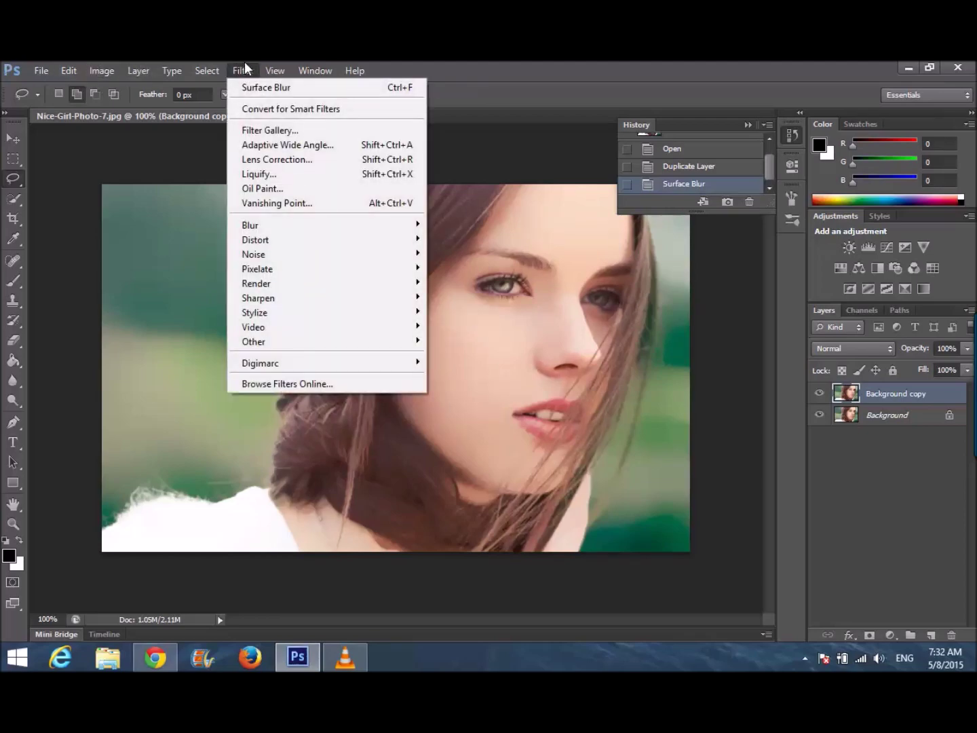
click(297, 132)
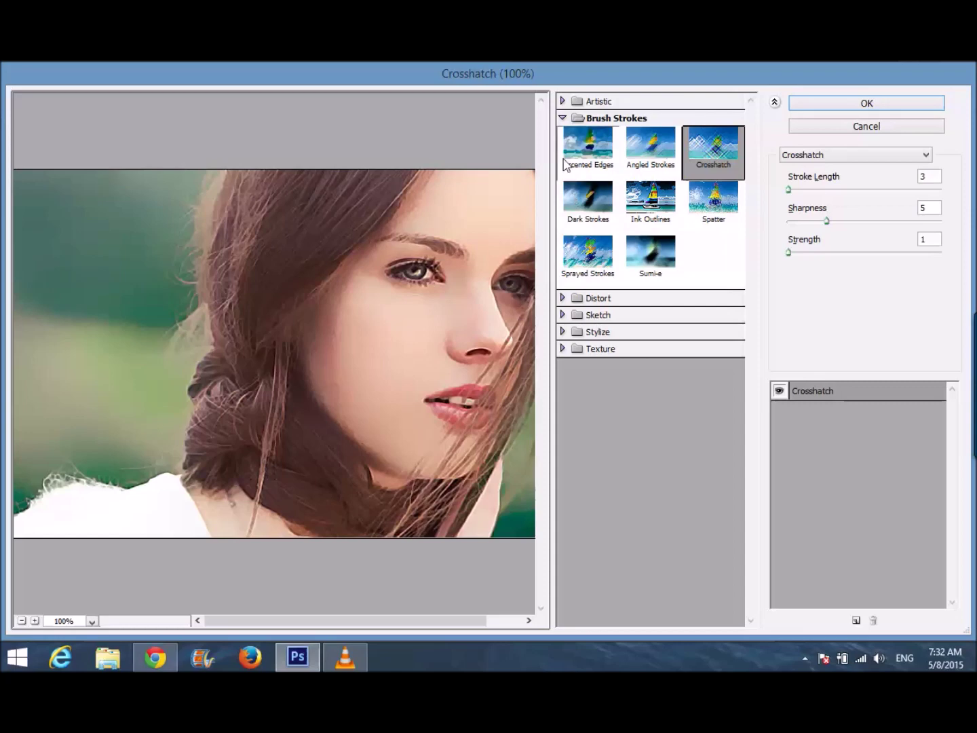
click(563, 118)
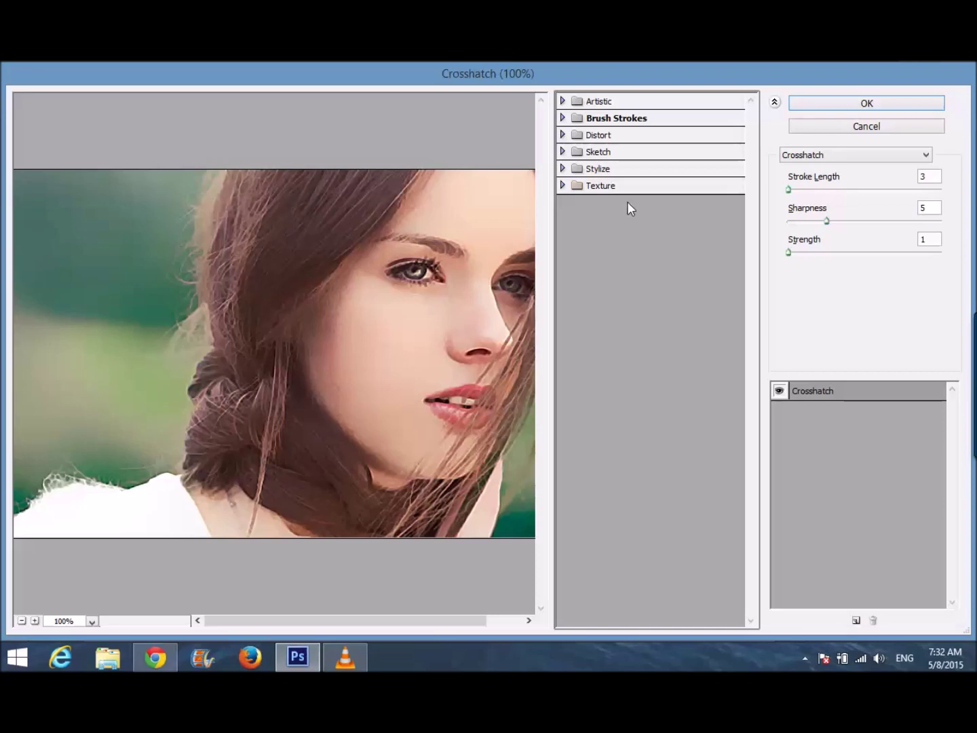
click(580, 122)
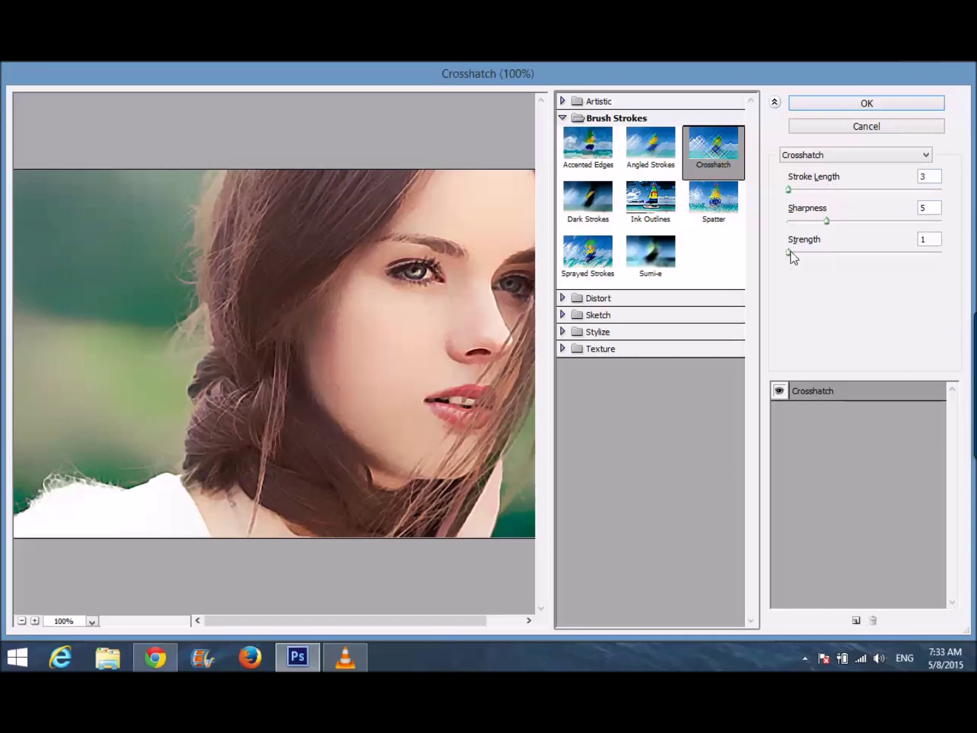
drag(926, 178, 903, 181)
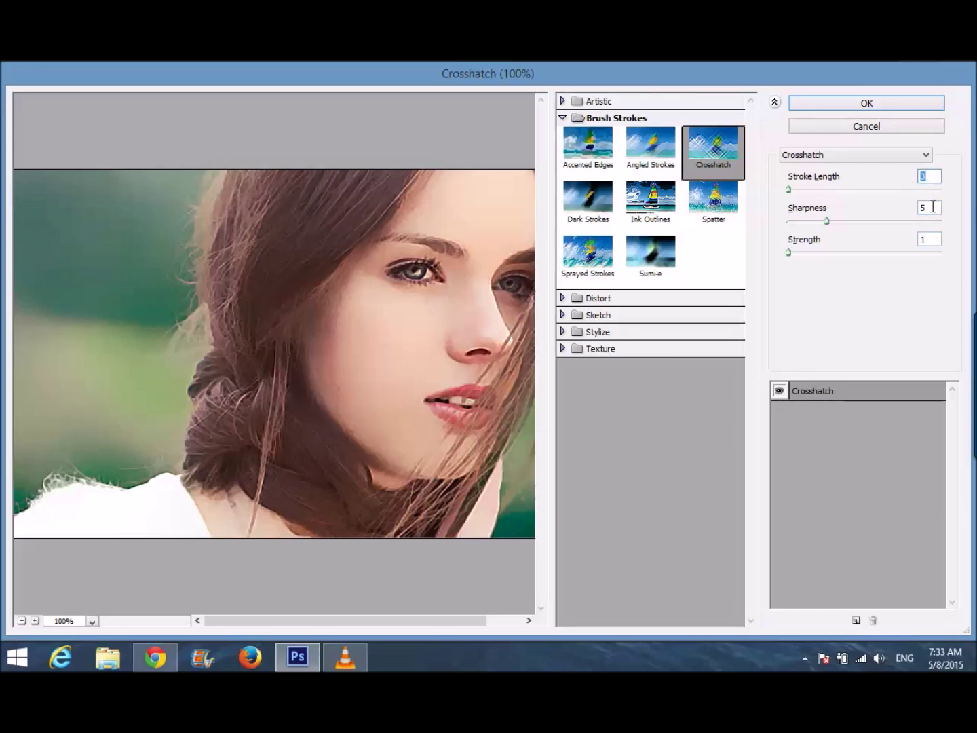
mouse_move(933, 207)
mouse_down()
mouse_move(924, 208)
mouse_move(923, 241)
mouse_up()
click(901, 105)
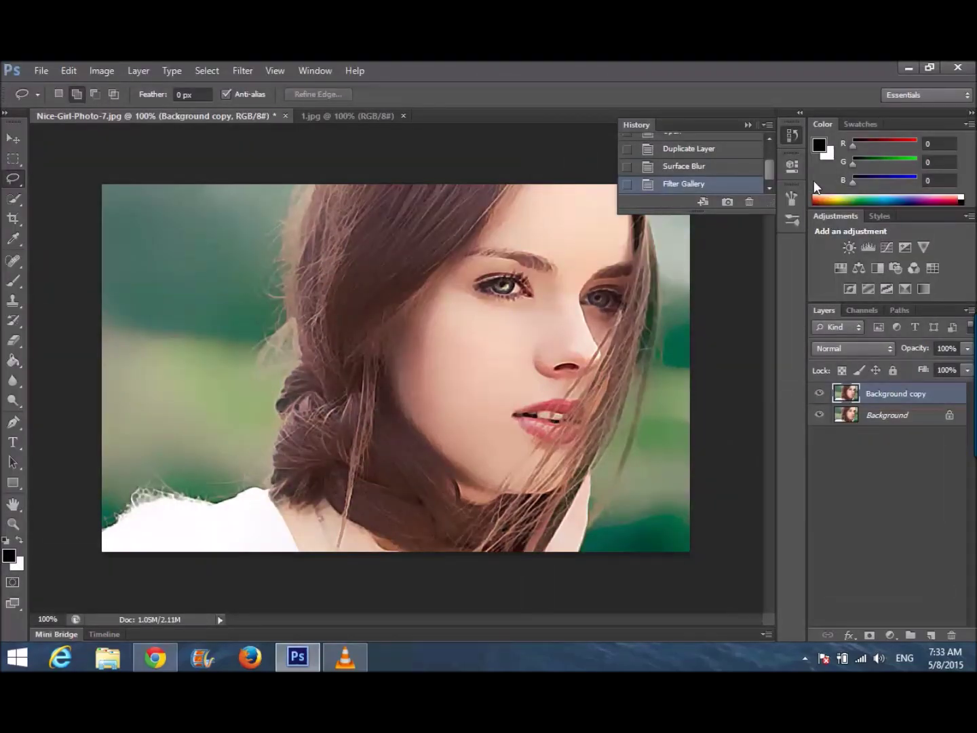
click(819, 392)
click(818, 393)
click(818, 393)
click(819, 393)
Convert the portrait's color mode to Lab Color without flattening the layers
click(105, 67)
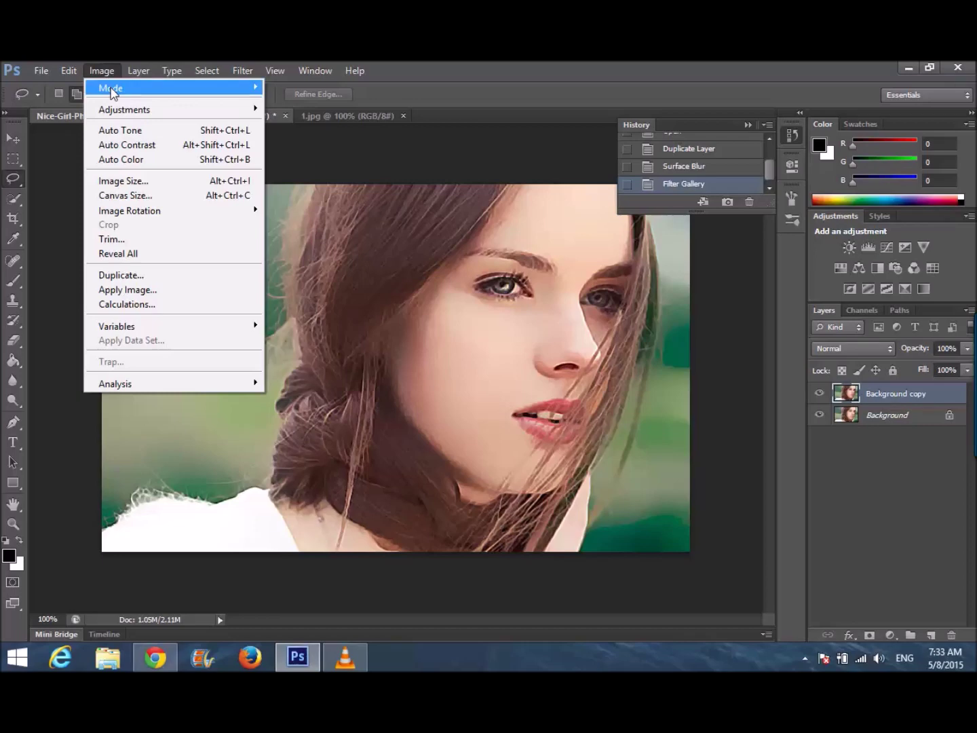
mouse_move(112, 93)
click(295, 173)
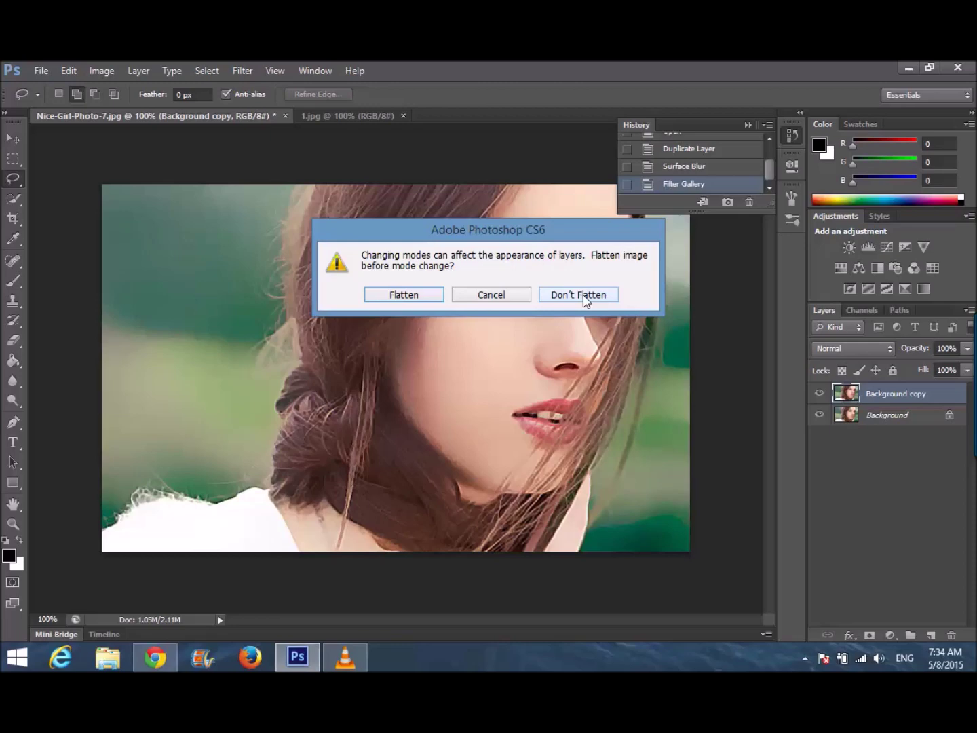
click(585, 295)
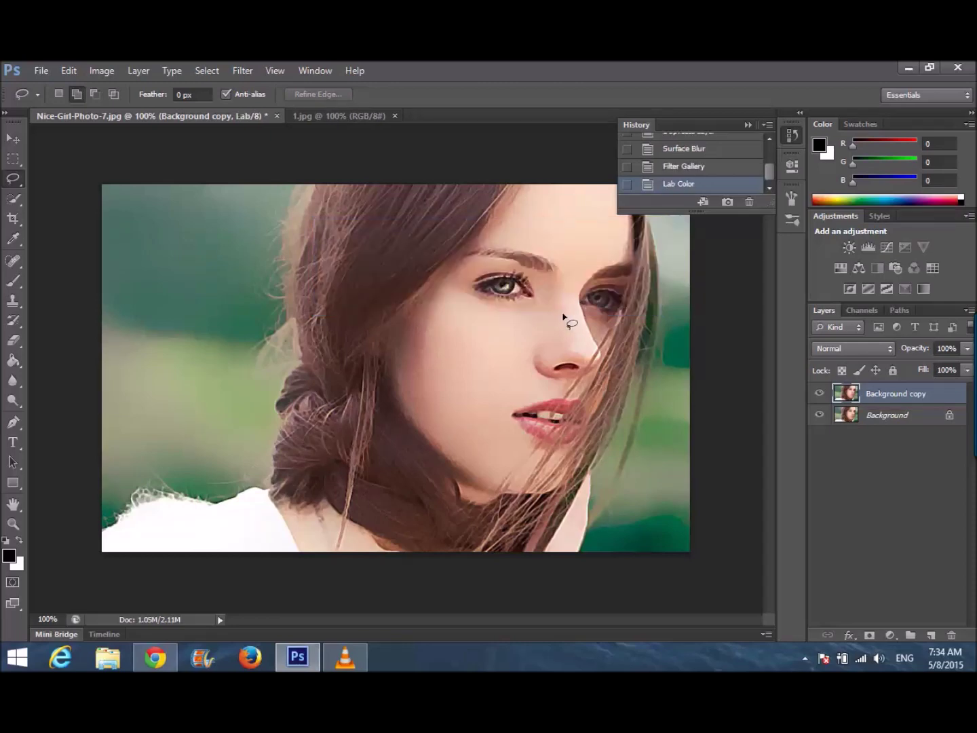
Isolate the a channel of the Lab image, select its entire canvas and copy it
click(864, 310)
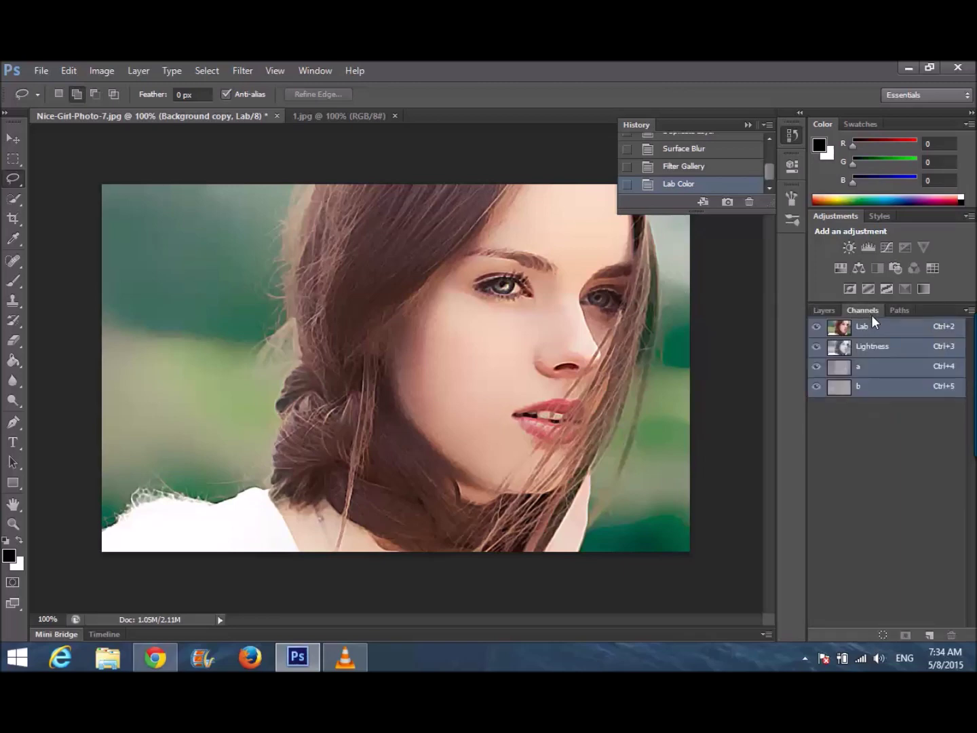
click(858, 369)
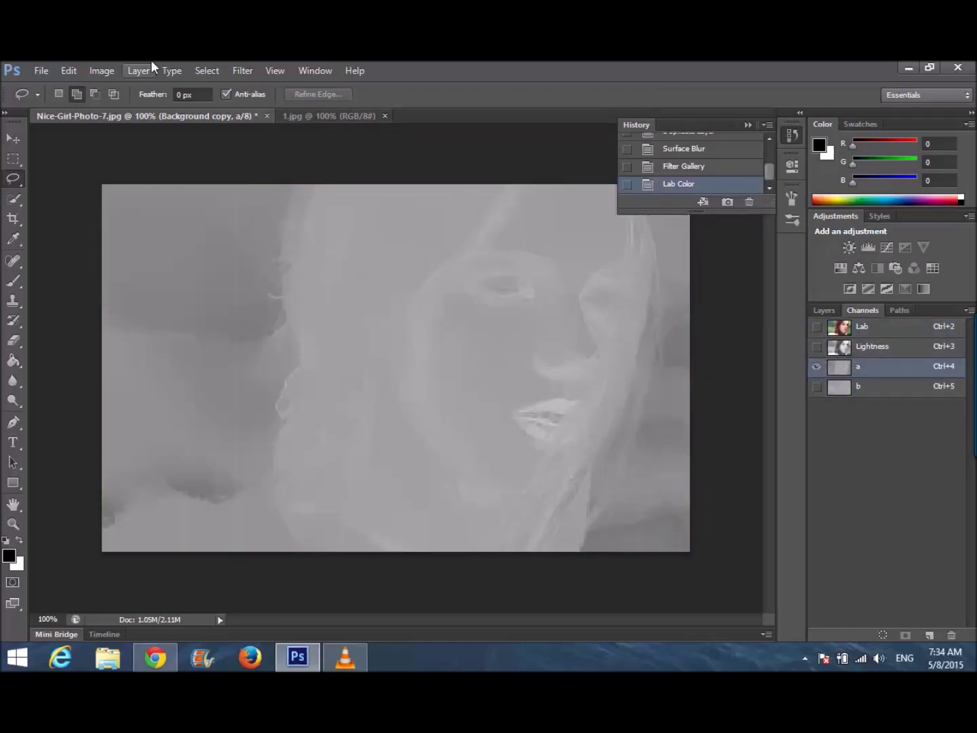
click(70, 70)
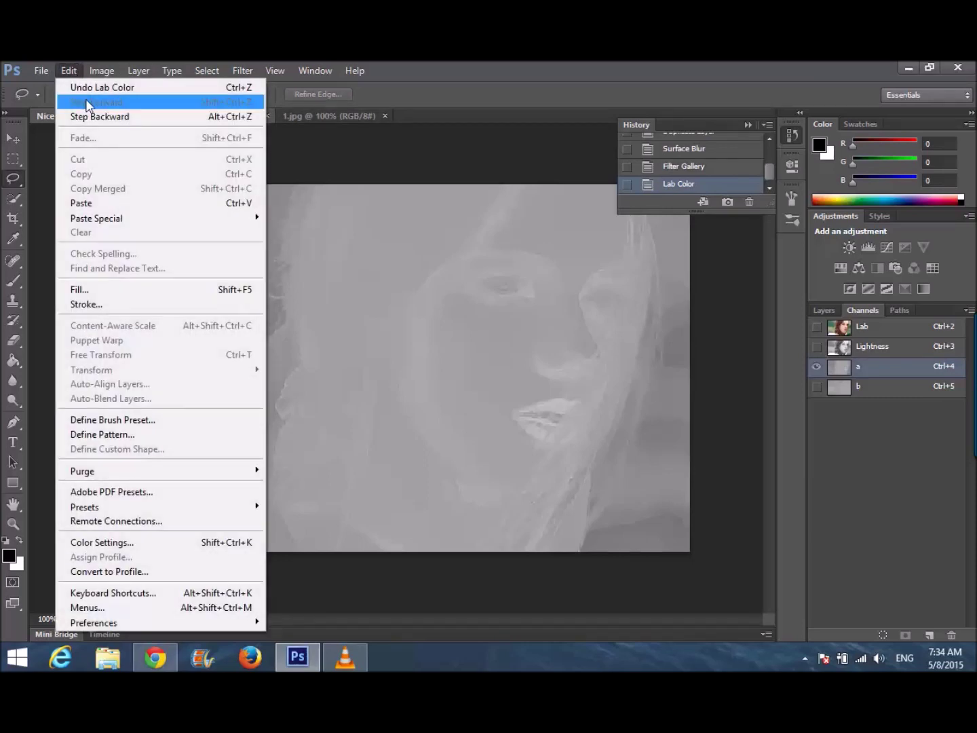
key(Escape)
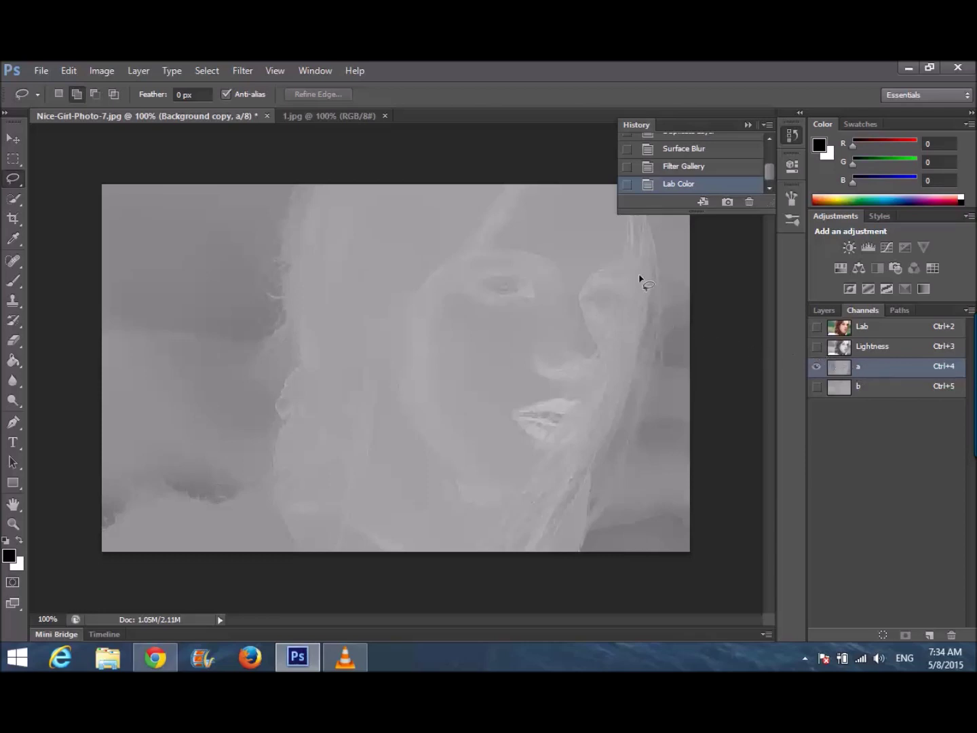
click(201, 71)
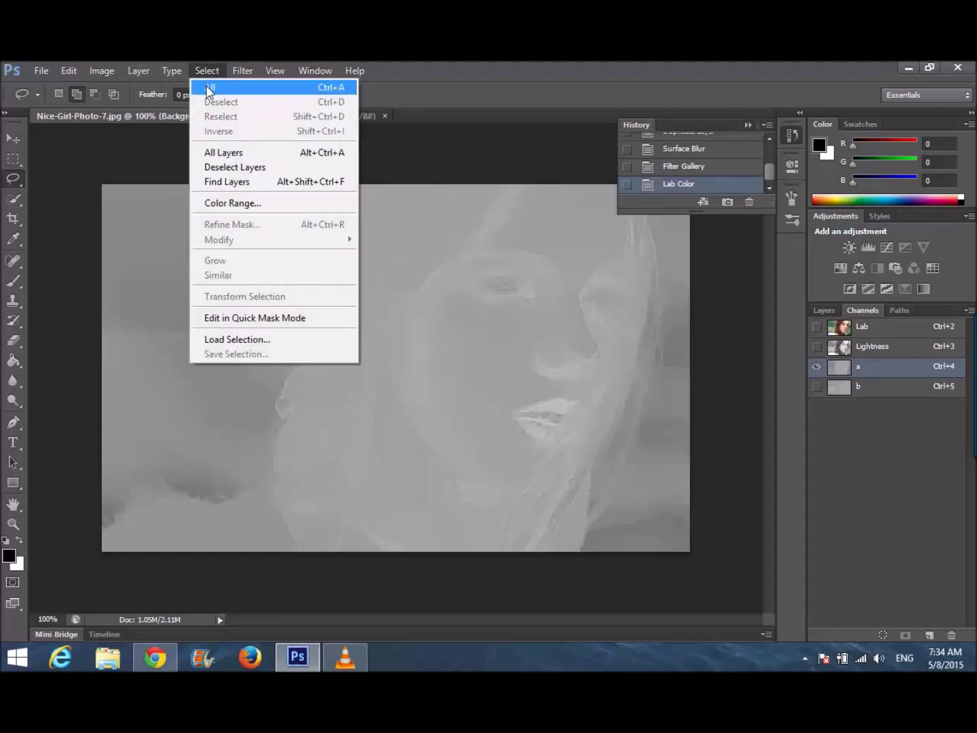
click(209, 89)
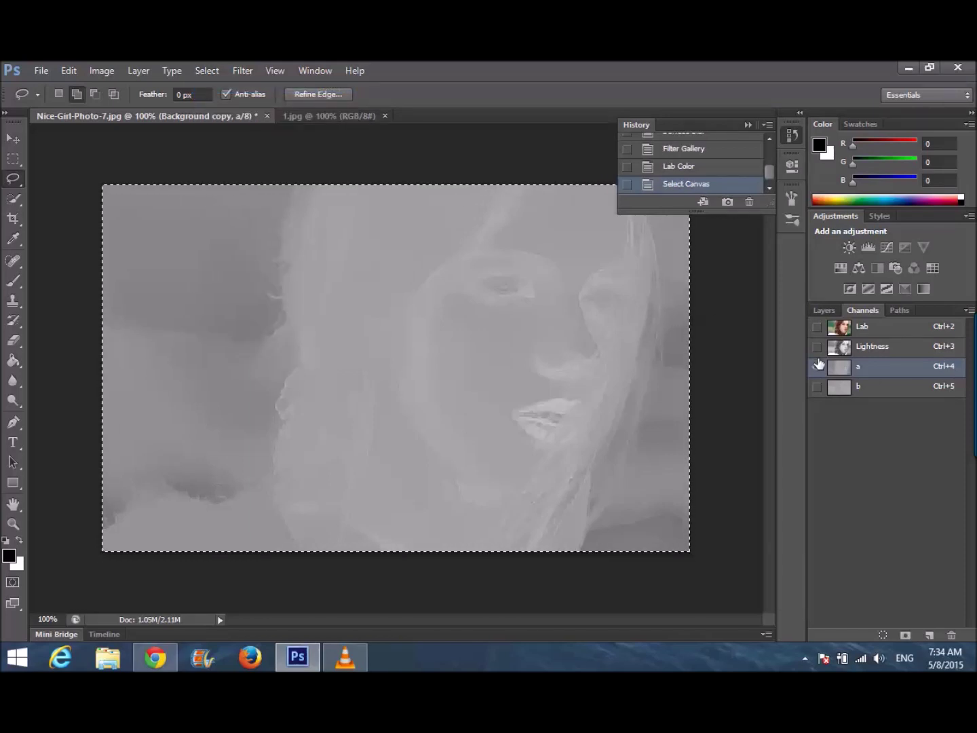
click(68, 70)
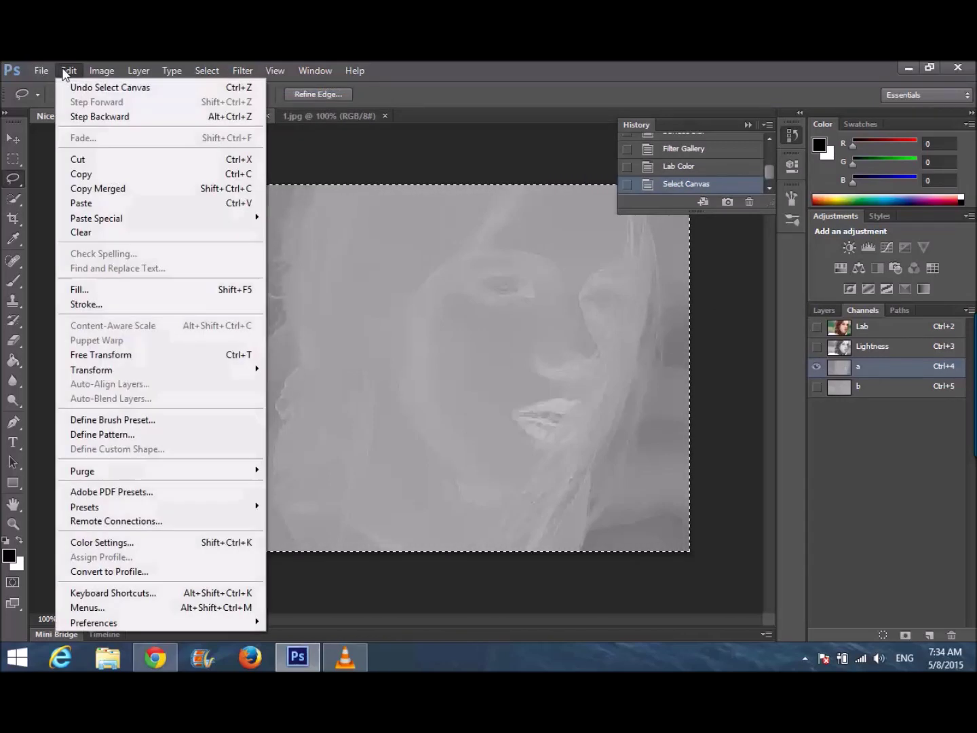
click(105, 175)
Paste the copied a channel into the b channel
click(867, 387)
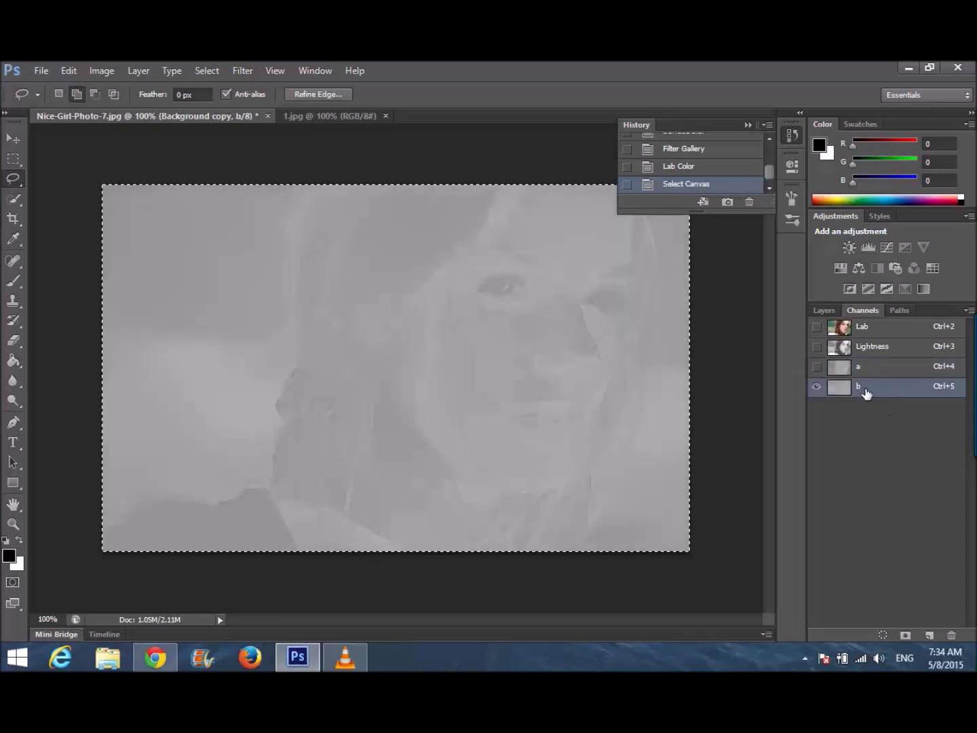
click(68, 70)
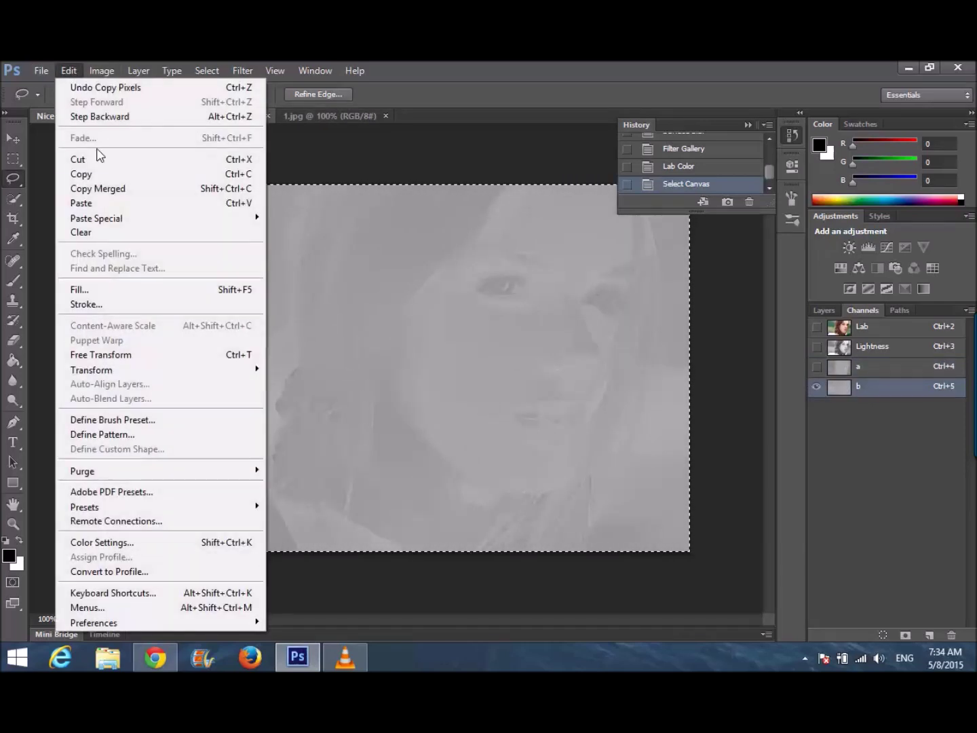
click(112, 203)
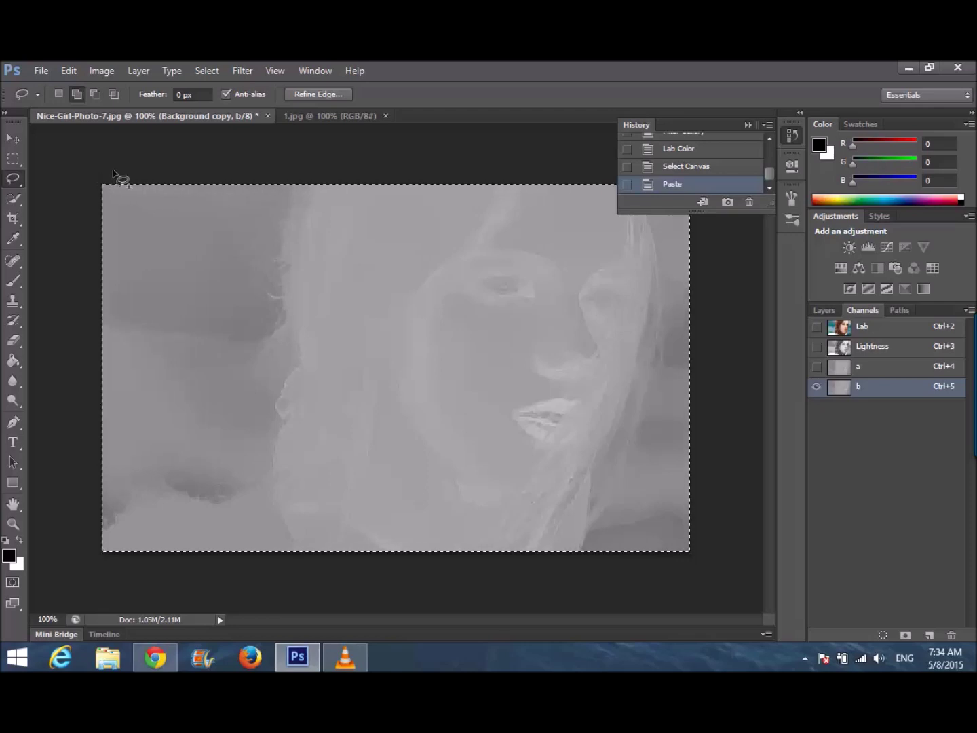
Clear the canvas selection and show the composite Lab image, with the history collapsed
click(203, 71)
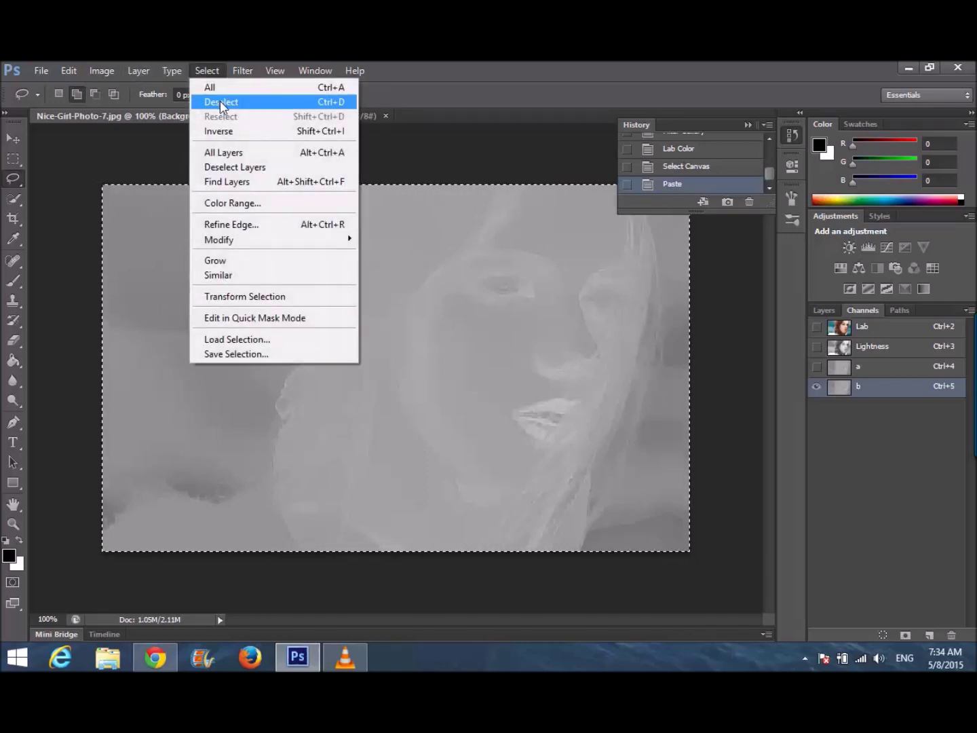
click(217, 101)
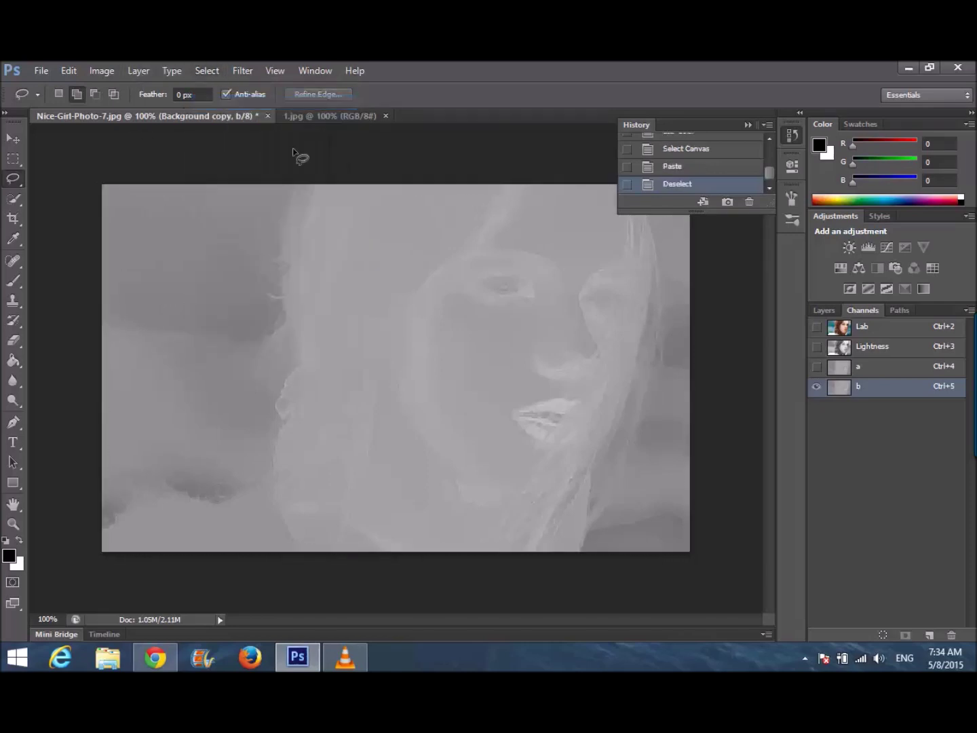
click(836, 331)
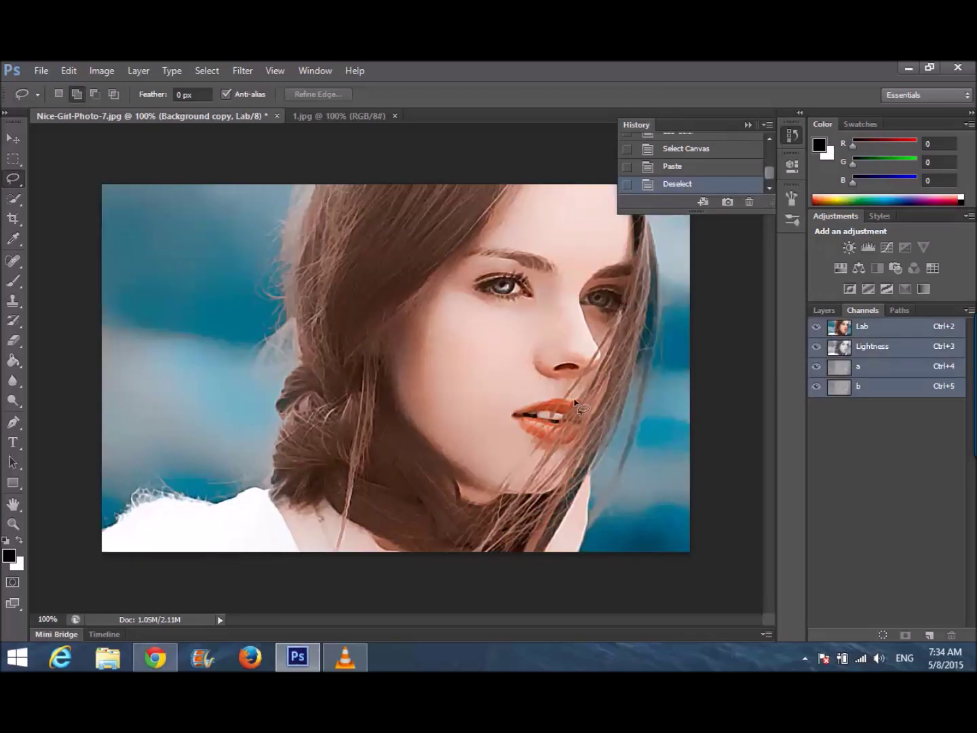
click(748, 124)
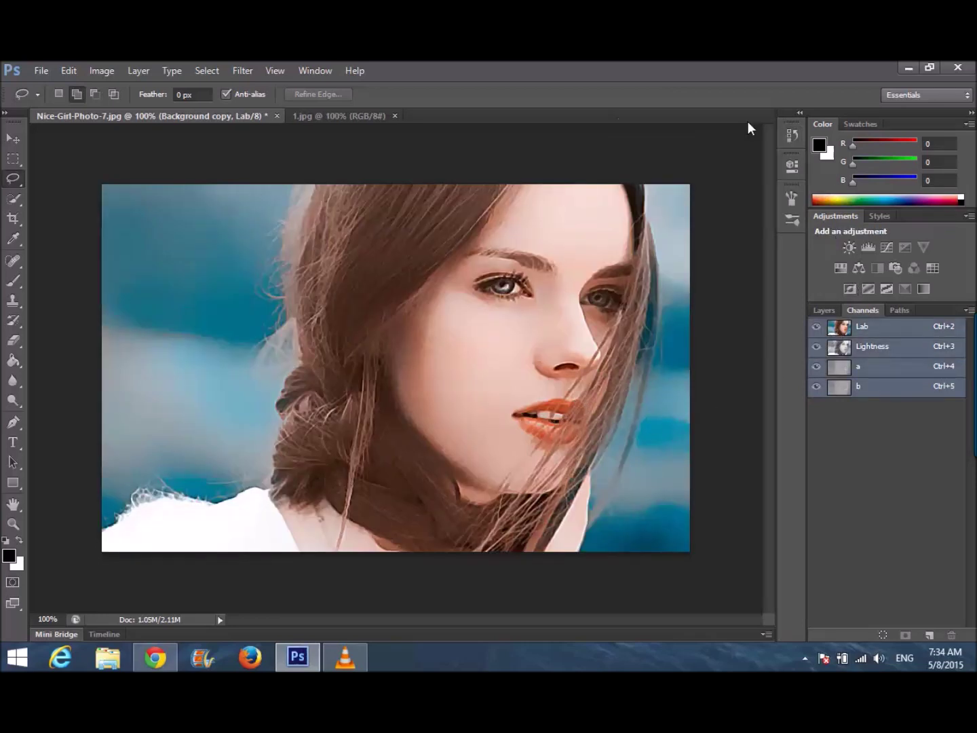
Compare the recolored portrait with the original by repeatedly hiding and showing the Background copy layer
click(828, 307)
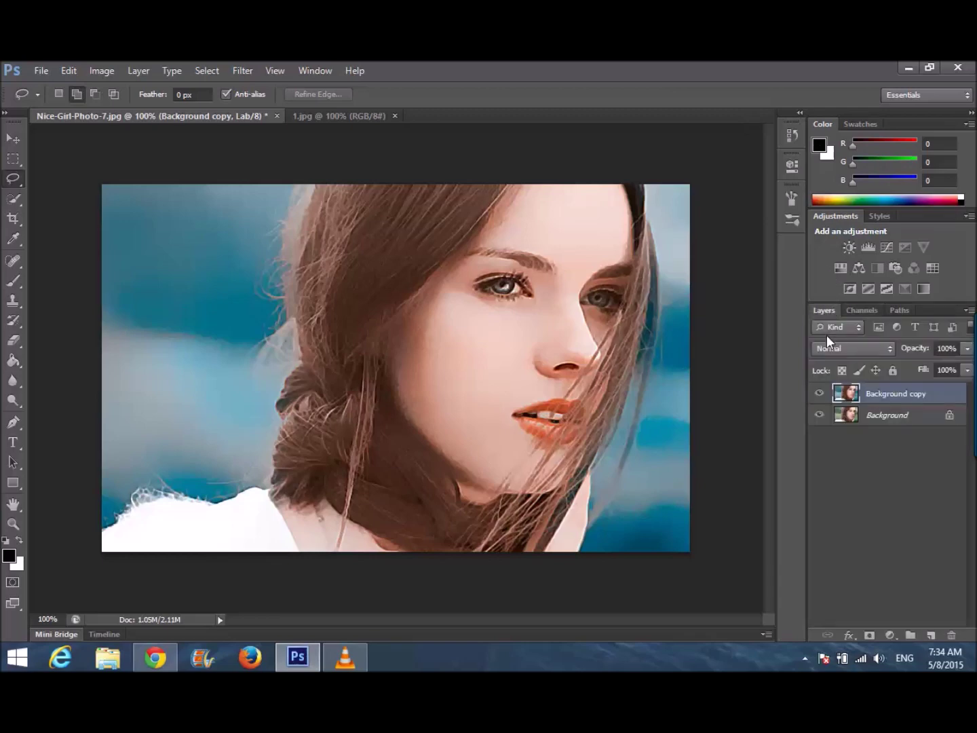
click(818, 393)
click(818, 393)
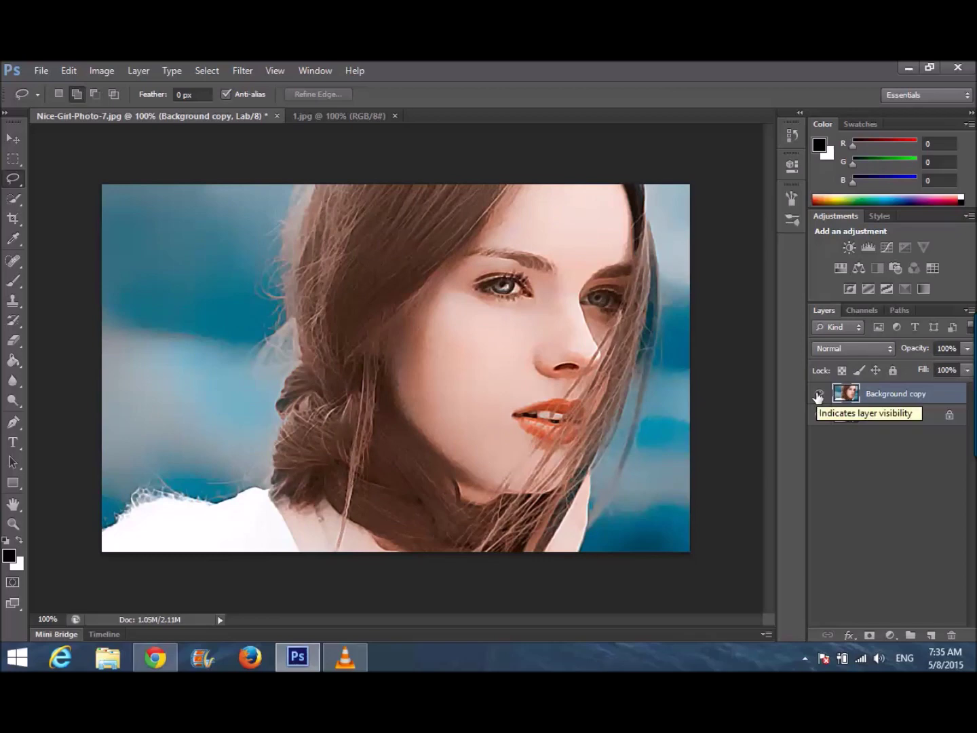
click(818, 394)
click(818, 394)
click(818, 394)
click(818, 394)
click(818, 394)
click(818, 394)
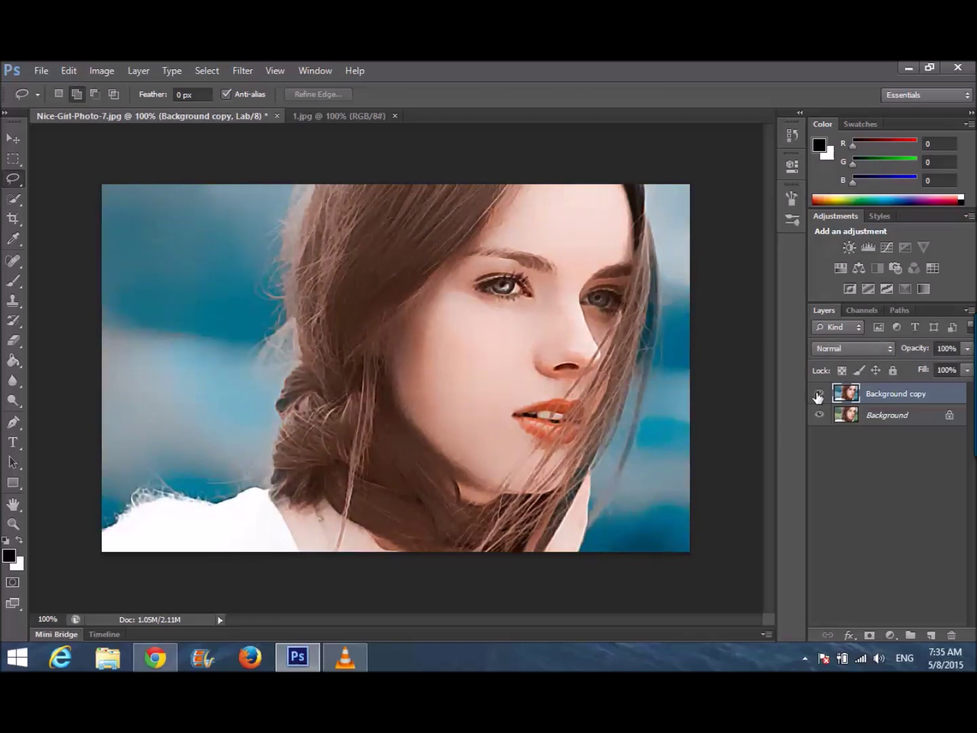
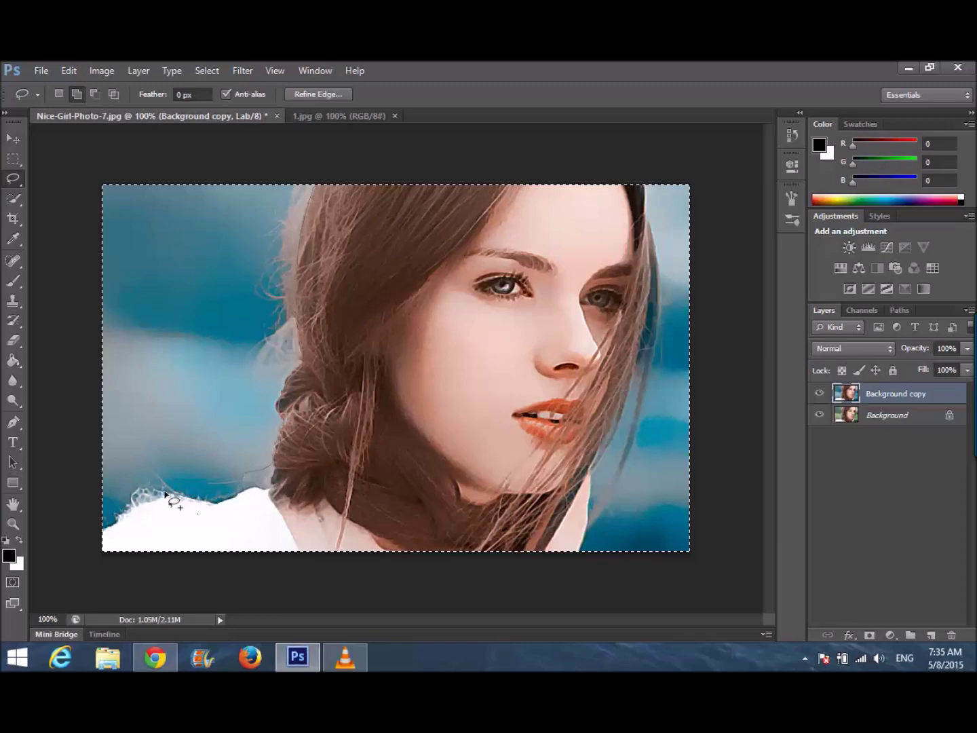
Try to trace the woman's outline with the Lasso in add-to-selection mode
mouse_move(156, 493)
mouse_down()
mouse_move(113, 517)
mouse_move(95, 564)
mouse_move(219, 559)
mouse_up()
mouse_move(411, 582)
mouse_down()
mouse_move(509, 585)
mouse_move(565, 560)
mouse_move(589, 528)
mouse_move(613, 440)
mouse_up()
right_click(644, 352)
click(629, 391)
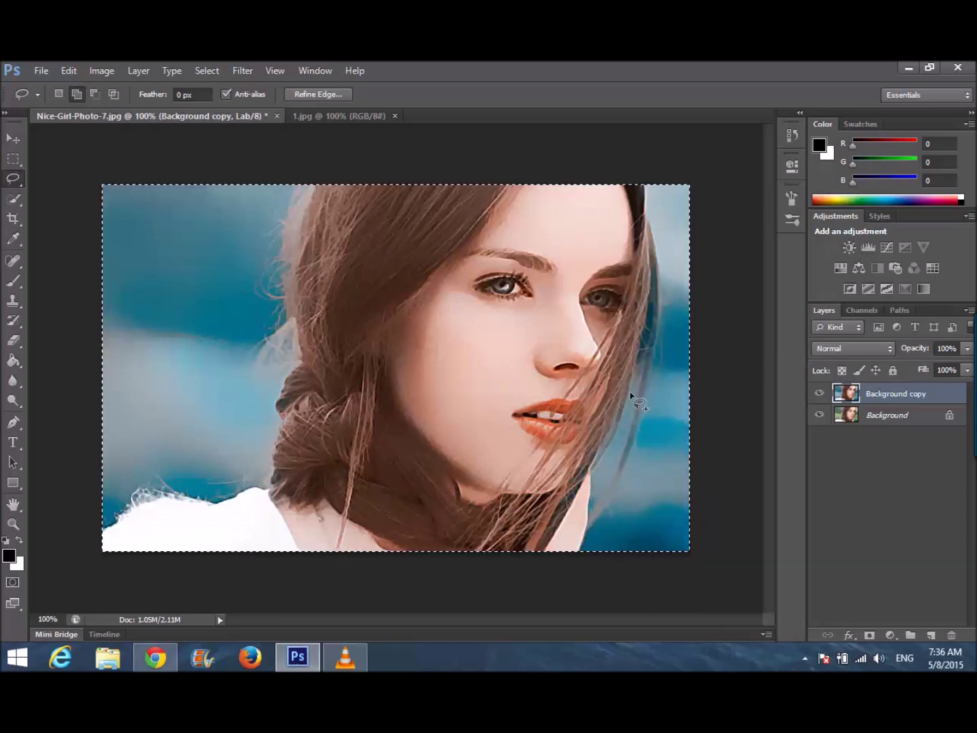
Try to subtract the woman from the full-canvas selection by tracing her hair, shoulder and face side with the Lasso
click(95, 94)
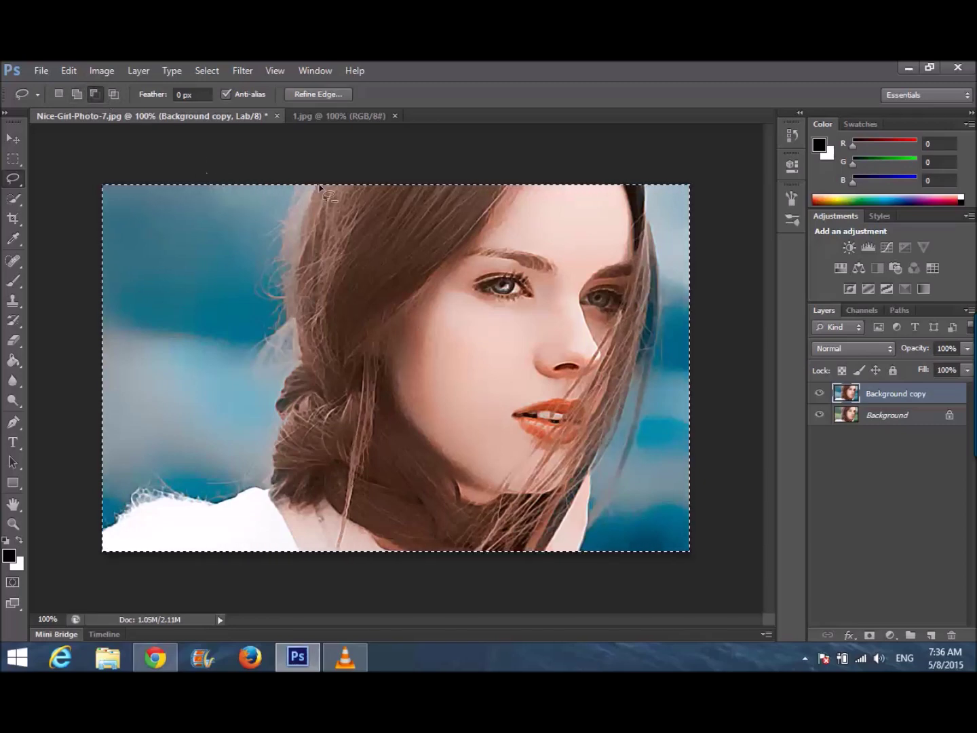
mouse_move(316, 185)
mouse_down()
mouse_move(295, 261)
mouse_move(299, 363)
mouse_move(277, 398)
mouse_move(268, 487)
mouse_move(194, 505)
mouse_up()
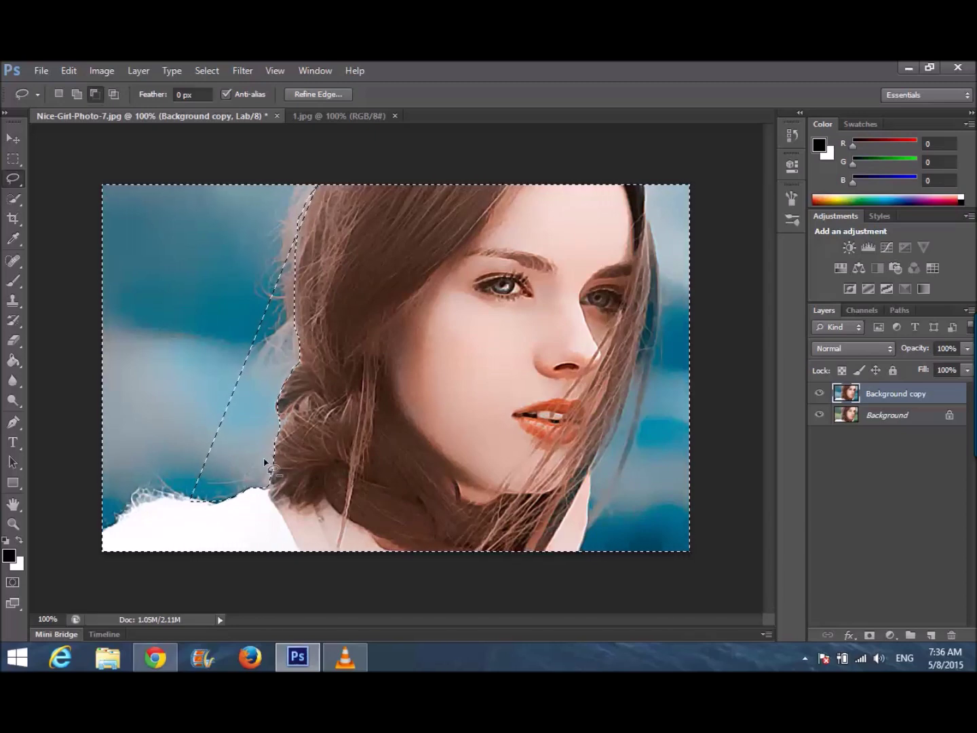
mouse_move(199, 500)
mouse_down()
mouse_move(163, 499)
mouse_move(98, 536)
mouse_move(98, 565)
mouse_up()
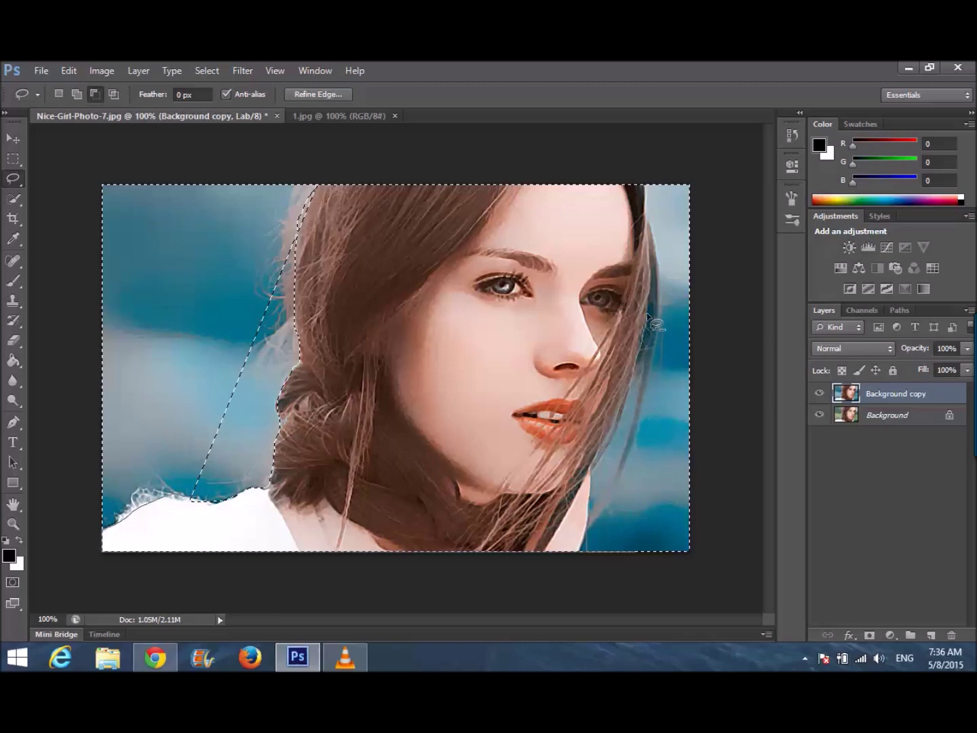
drag(654, 226, 650, 198)
mouse_move(607, 159)
mouse_down()
mouse_move(462, 156)
mouse_move(316, 189)
mouse_up()
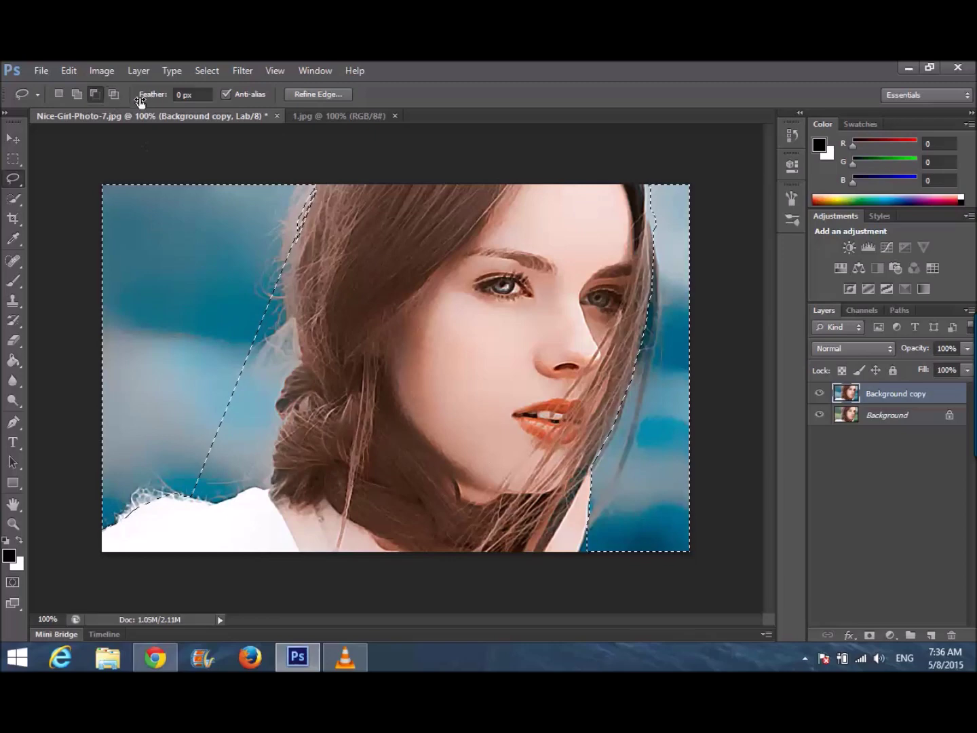
Try to add the woman's hair and face to the selection with the Quick Selection tool
click(76, 95)
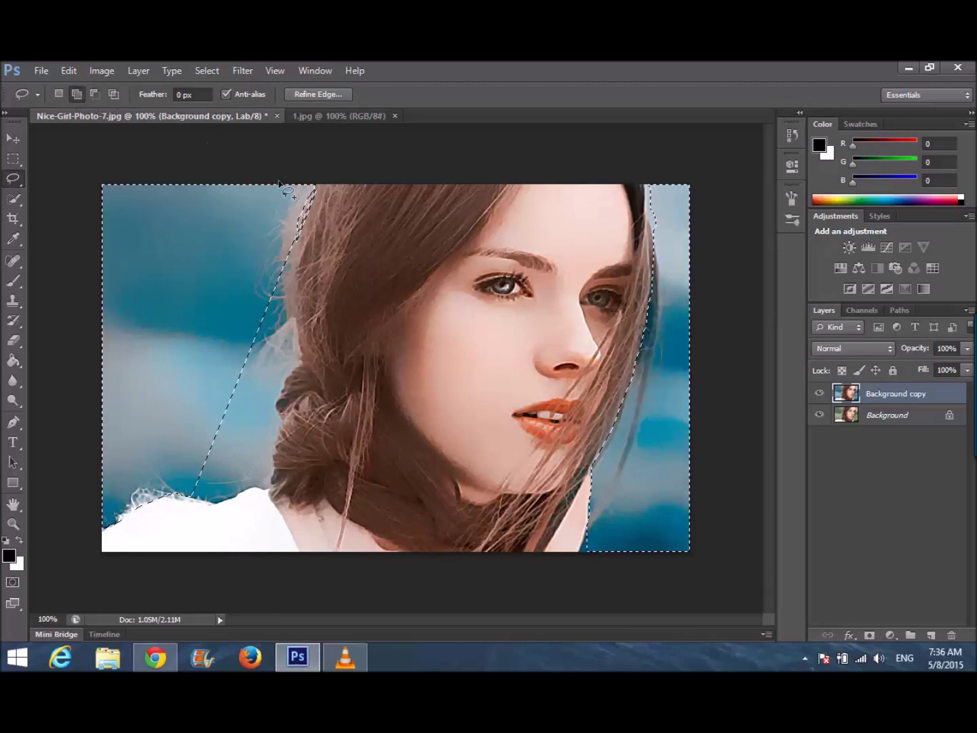
click(16, 203)
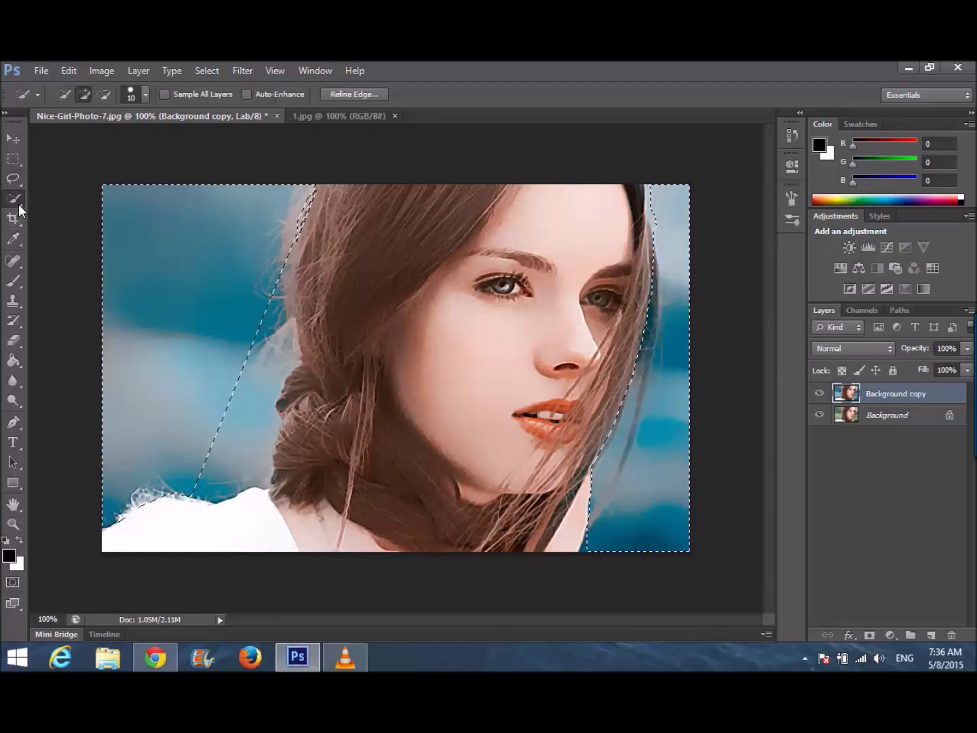
mouse_move(381, 248)
mouse_down()
mouse_move(421, 200)
mouse_move(463, 199)
mouse_move(543, 224)
mouse_move(589, 255)
mouse_move(602, 292)
mouse_move(582, 338)
mouse_move(464, 421)
mouse_up()
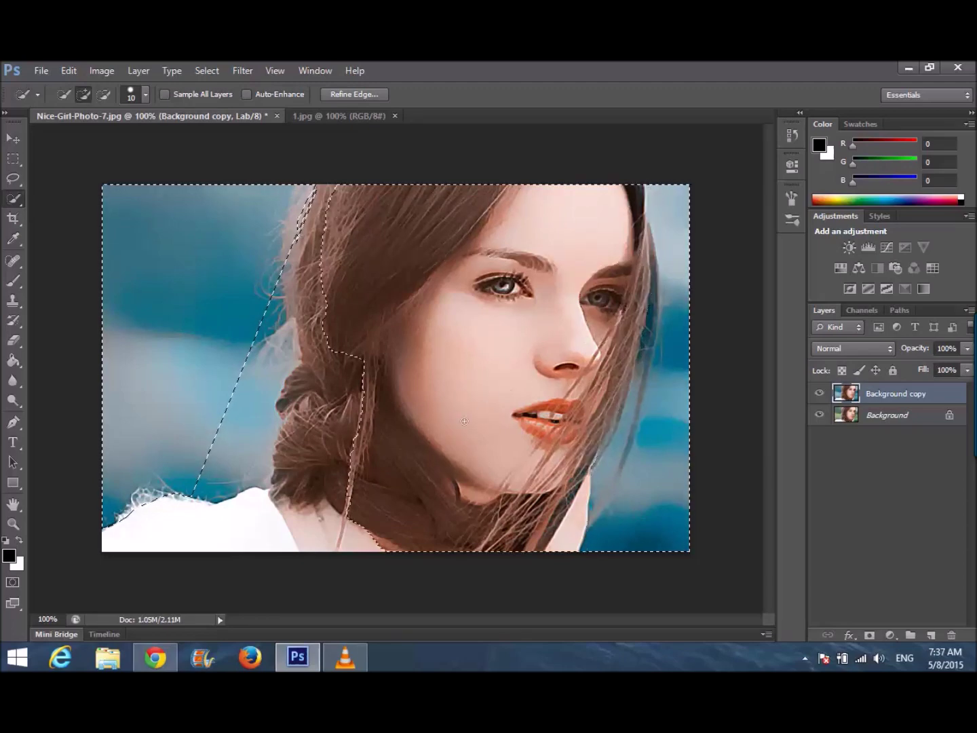
mouse_move(374, 421)
mouse_down()
mouse_move(338, 410)
mouse_move(260, 463)
mouse_move(247, 486)
mouse_up()
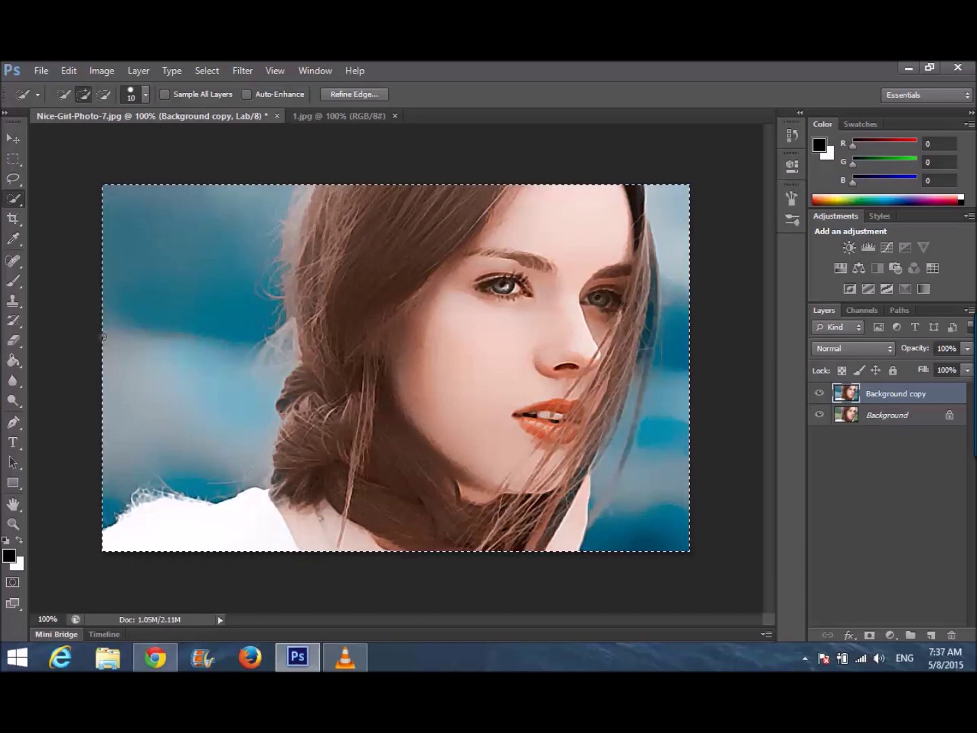
Subtract the blue background behind the woman's braid from the selection with Quick Selection, reducing the brush size to 5
click(104, 95)
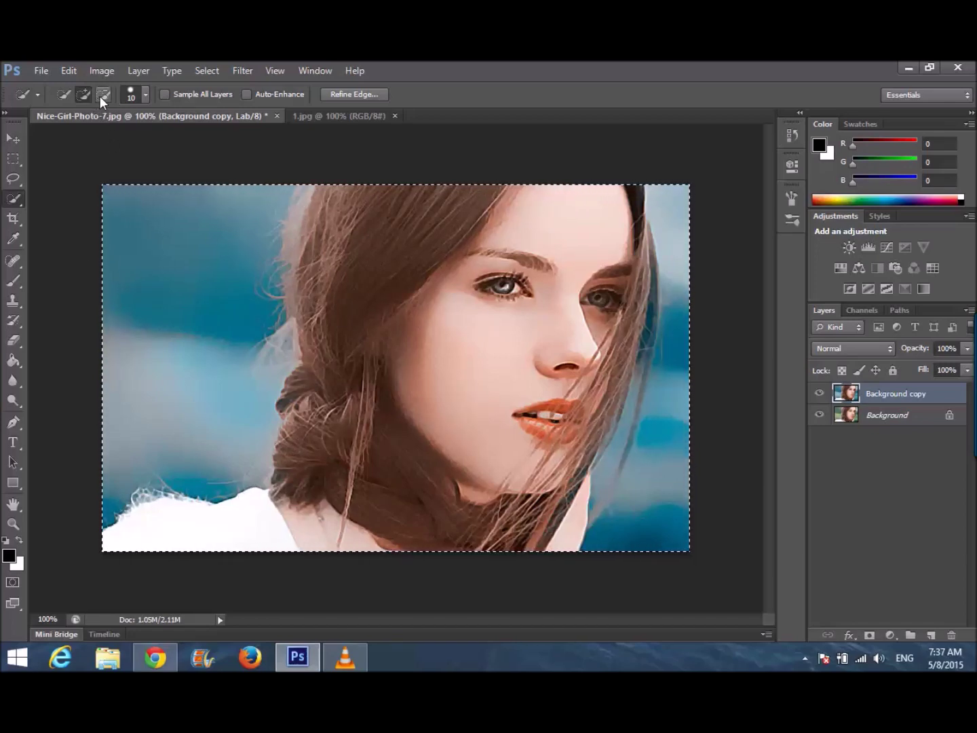
mouse_move(151, 187)
mouse_down()
mouse_move(167, 216)
mouse_move(235, 261)
mouse_up()
key([)
key([)
key([)
key([)
key([)
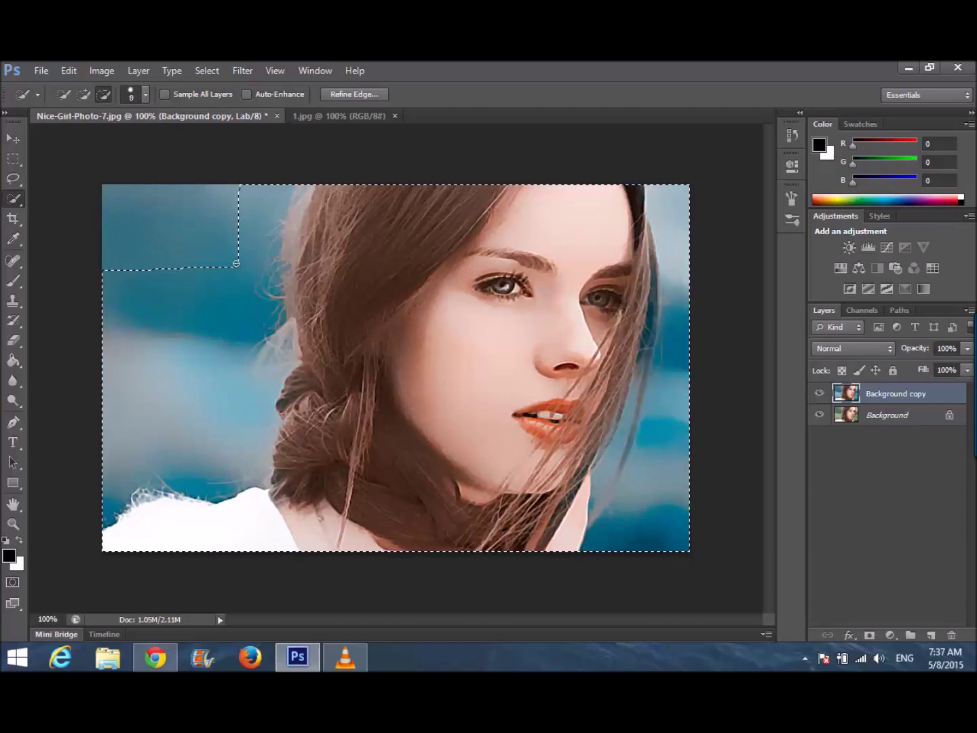
mouse_move(238, 261)
mouse_down()
mouse_move(250, 248)
mouse_move(203, 342)
mouse_move(169, 475)
mouse_up()
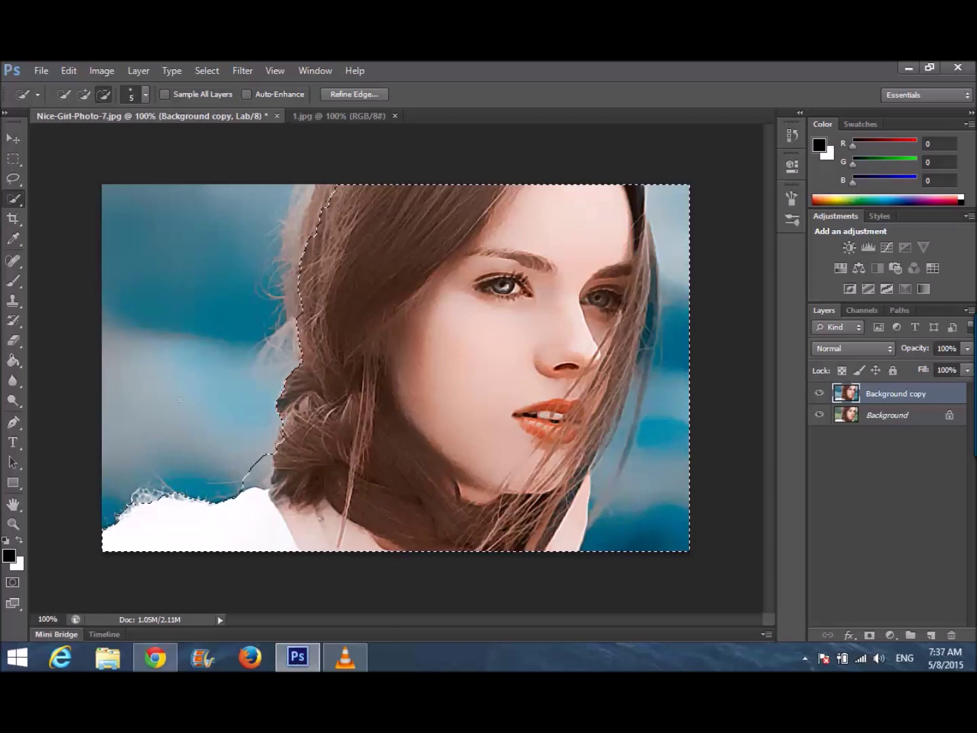
Subtract the background in front of the woman's face from the selection, following her loose hair
drag(661, 496, 629, 509)
drag(650, 454, 668, 423)
drag(685, 356, 689, 337)
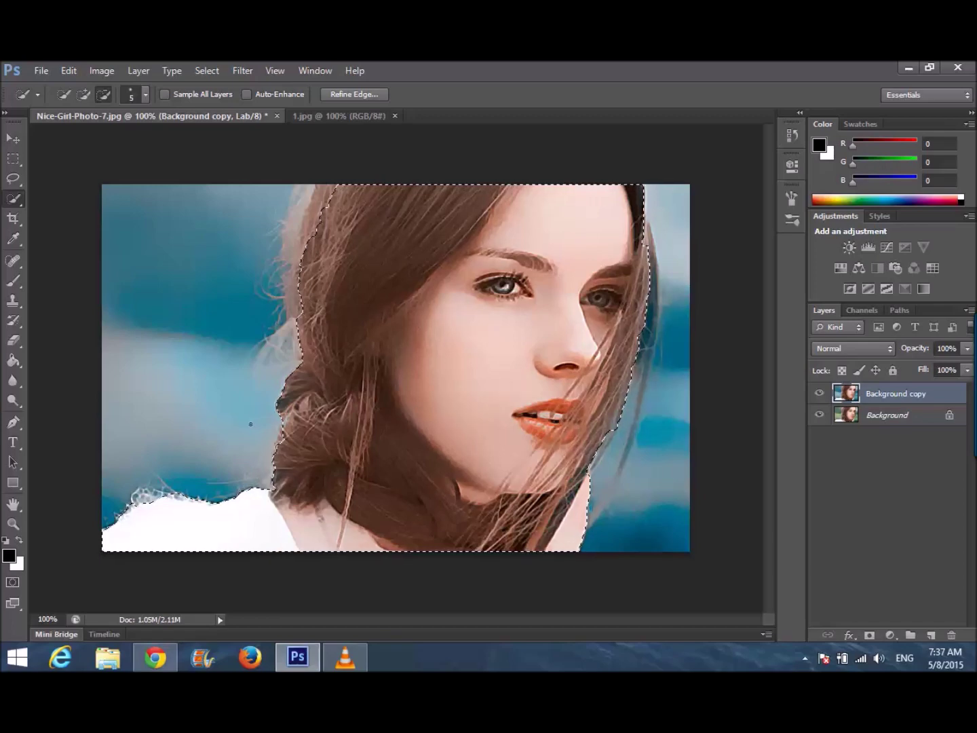
Add the missing outer hair at the upper back of the woman's head to the selection
click(83, 95)
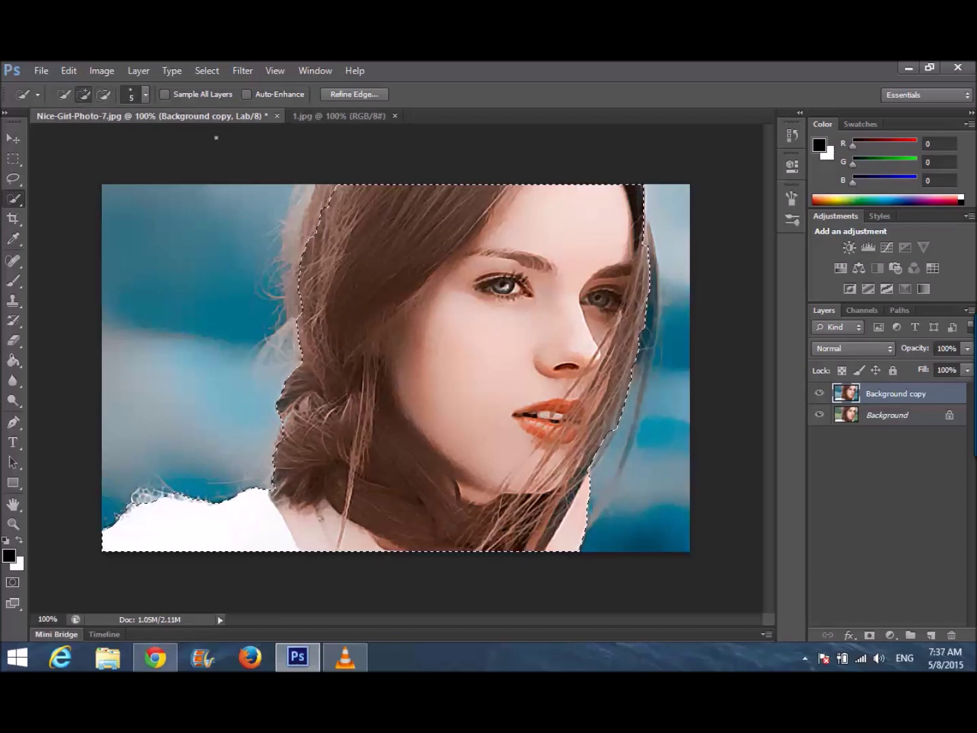
click(324, 193)
click(300, 266)
click(305, 237)
click(298, 207)
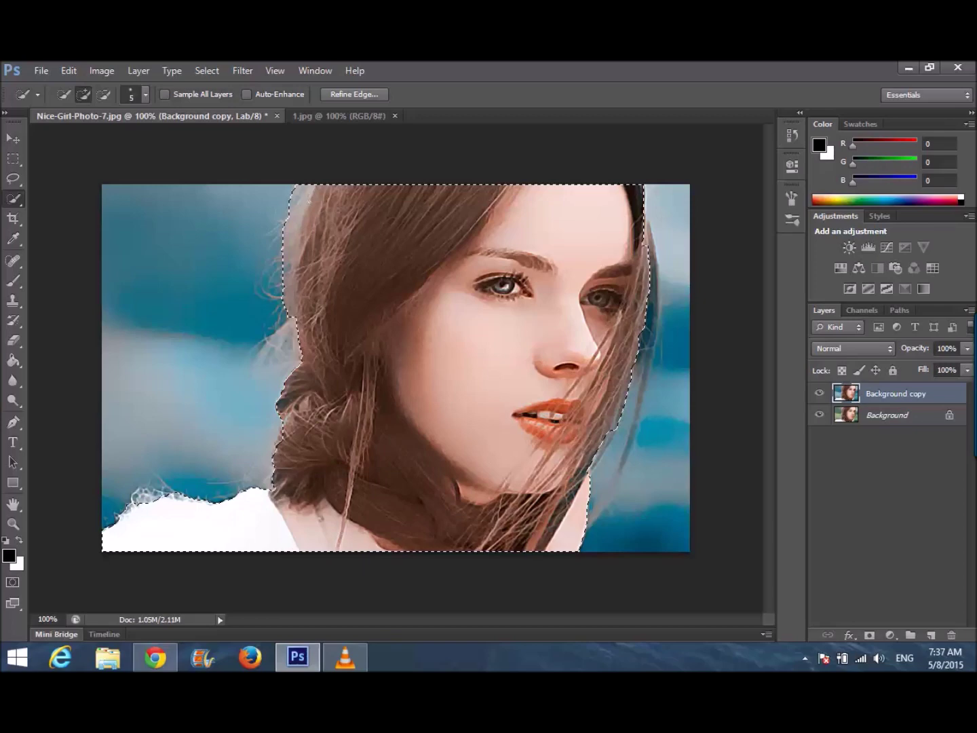
Trim excess background from the selection behind the head and correct its edge along the loose hair beside the face
click(105, 95)
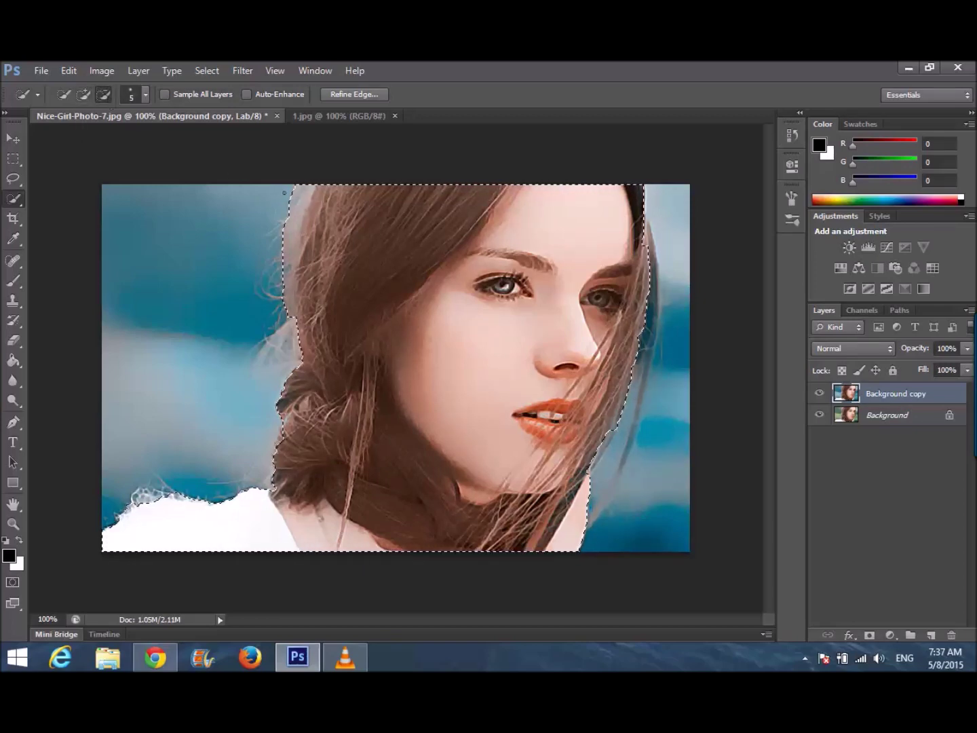
click(295, 197)
click(83, 94)
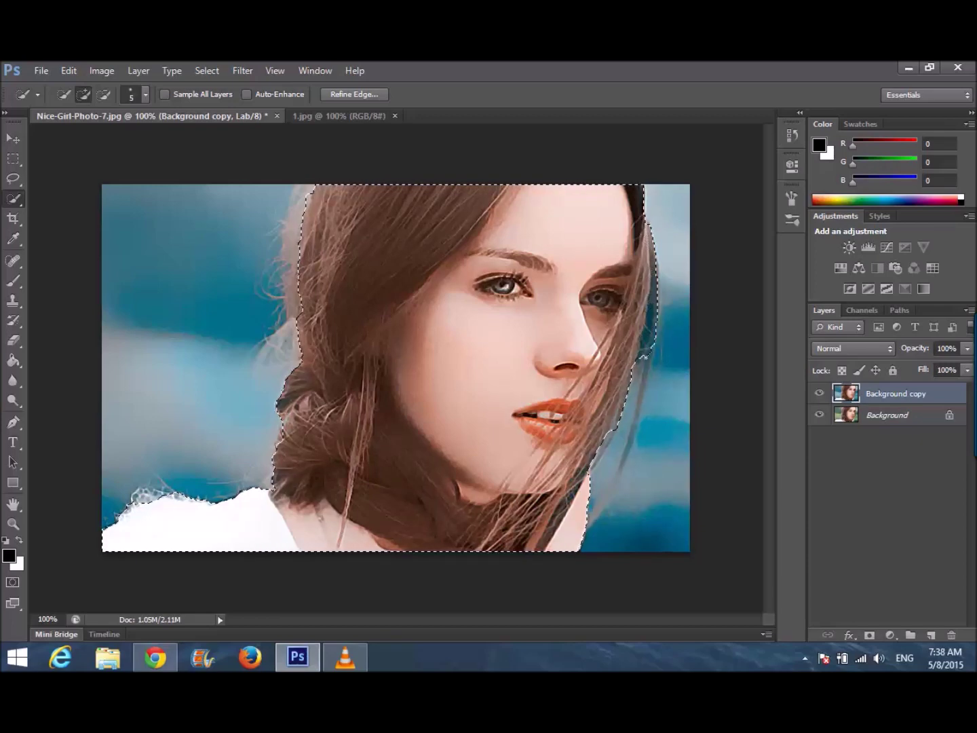
click(106, 94)
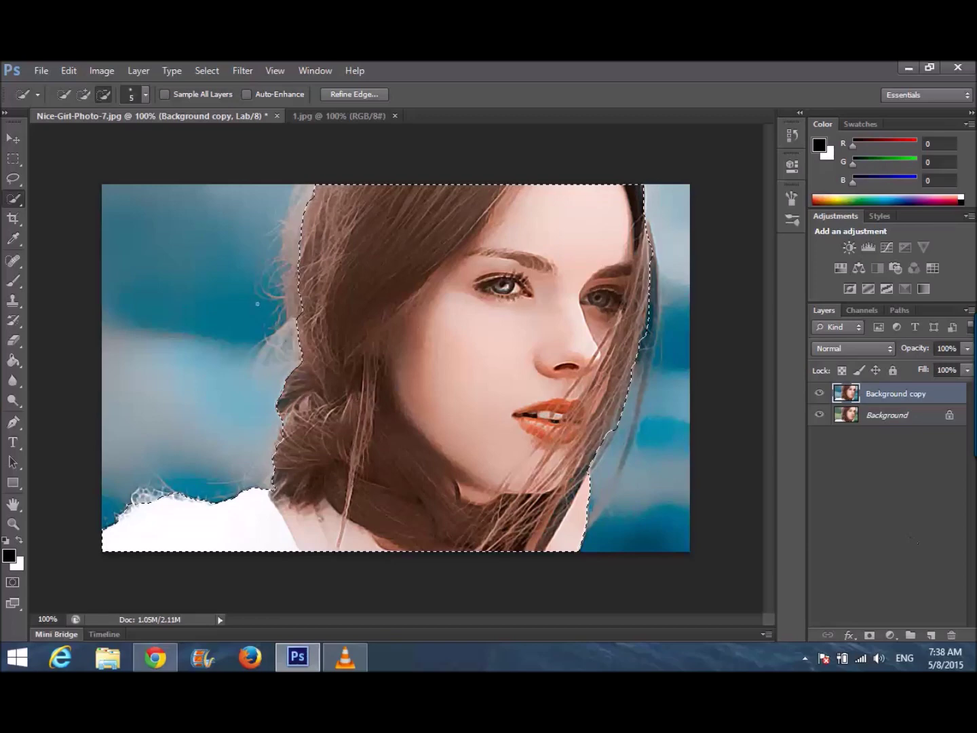
Set up Refine Edge for the woman's selection with a 6.1 px radius and Smart Radius enabled, keeping the On Layers view
click(206, 70)
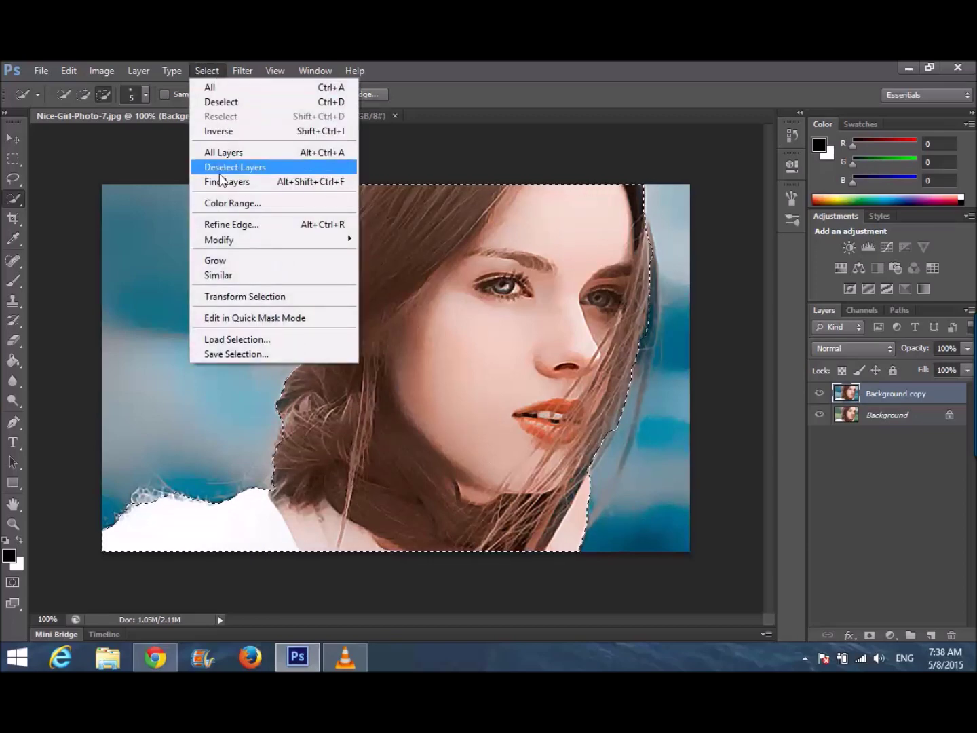
click(216, 225)
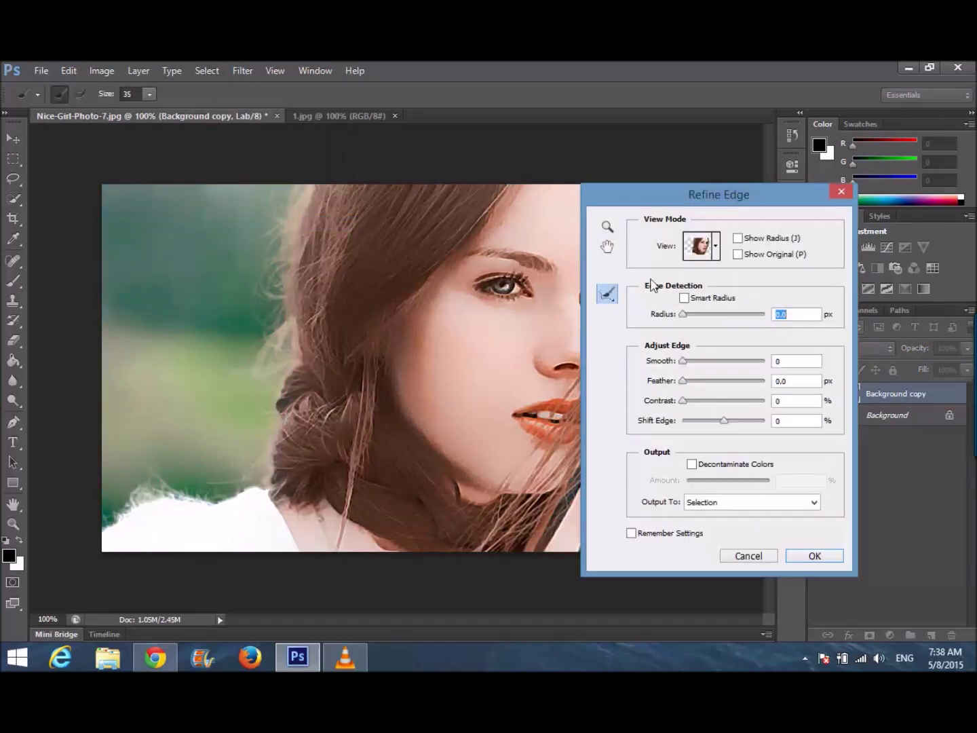
click(715, 248)
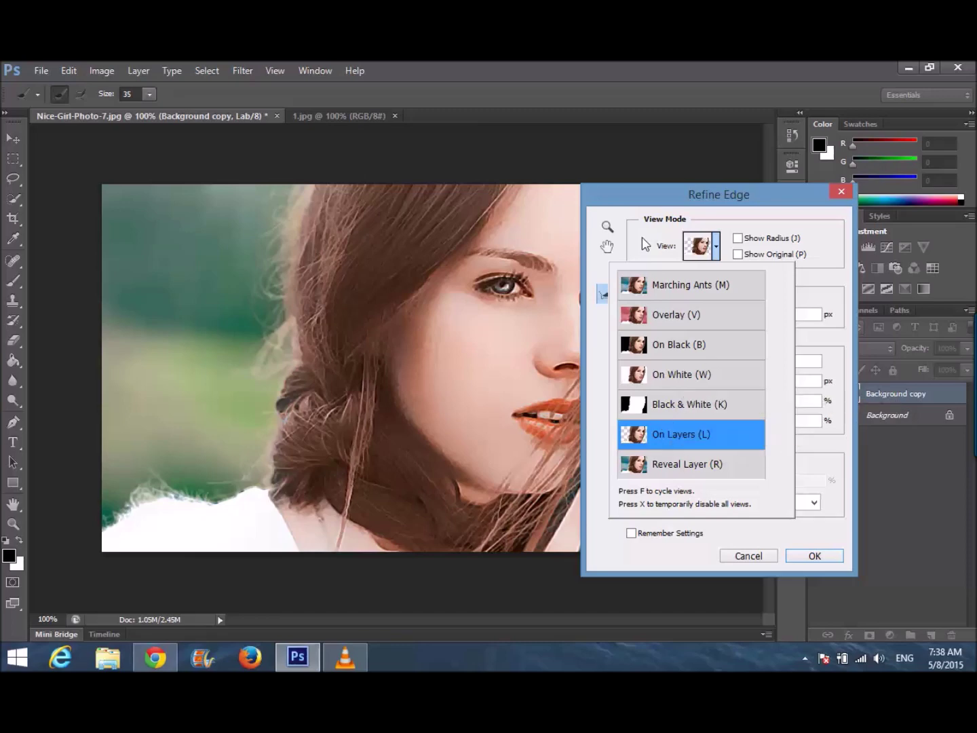
click(645, 244)
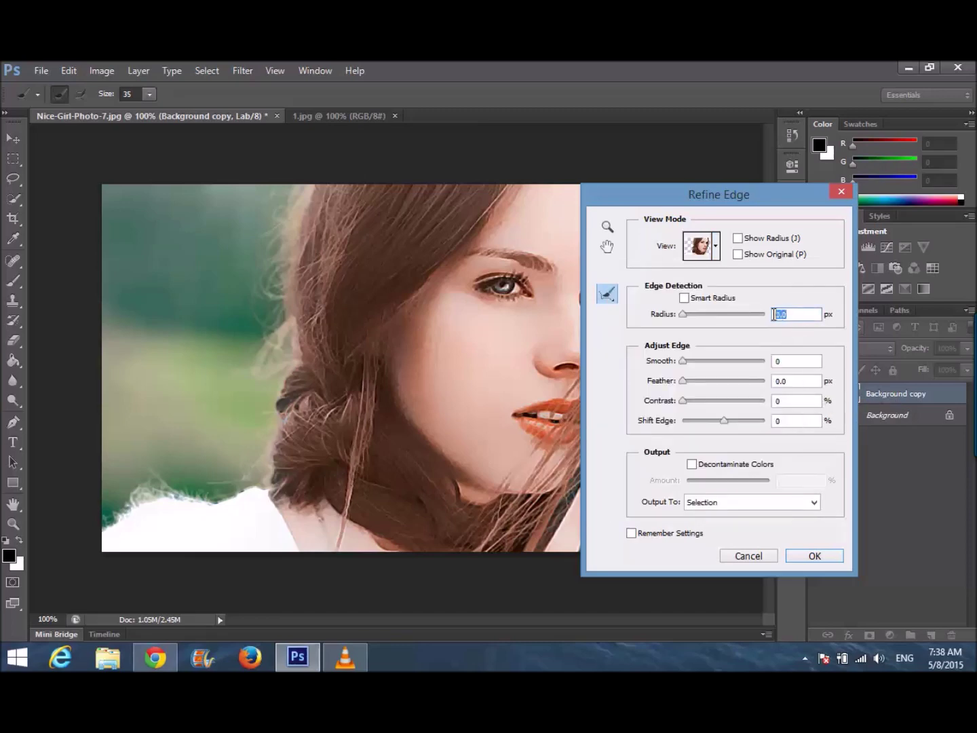
text(34)
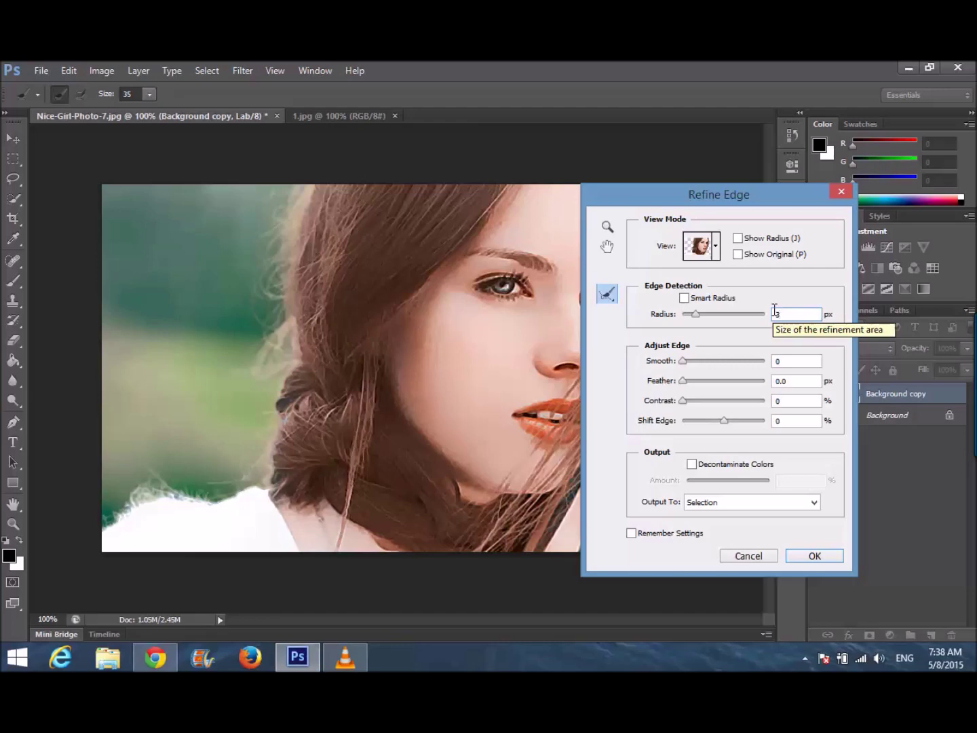
drag(729, 320, 707, 321)
click(683, 298)
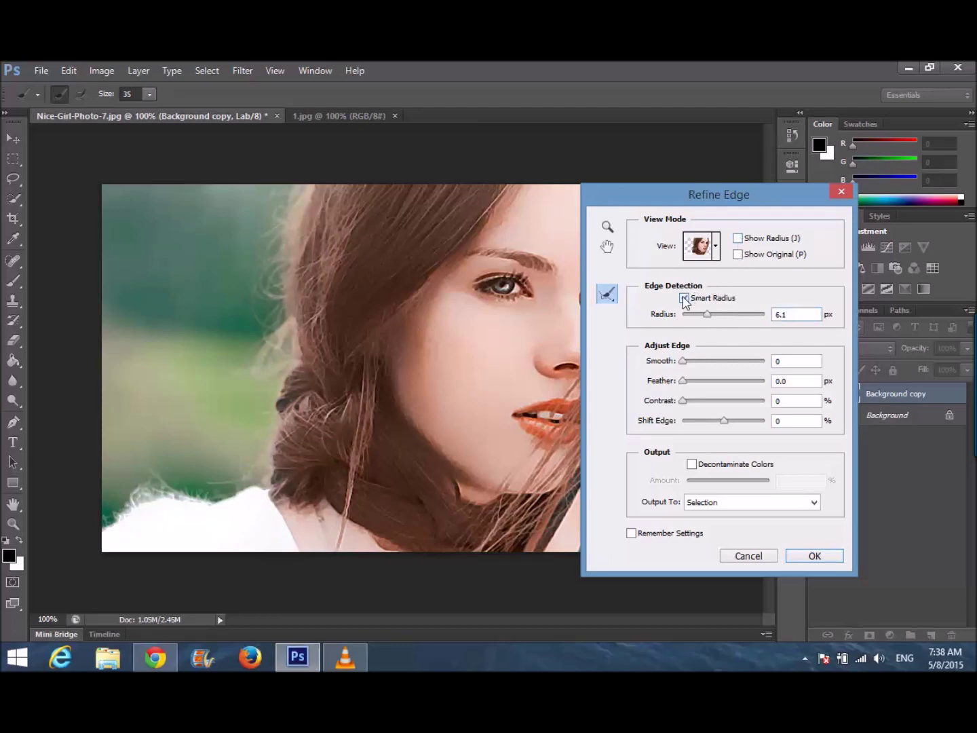
Lower the Refine Edge radius to 0.5 px, checking the edge band with Show Radius and hiding it again
click(737, 239)
click(738, 240)
mouse_move(704, 317)
mouse_down()
mouse_move(672, 316)
mouse_move(687, 322)
mouse_up()
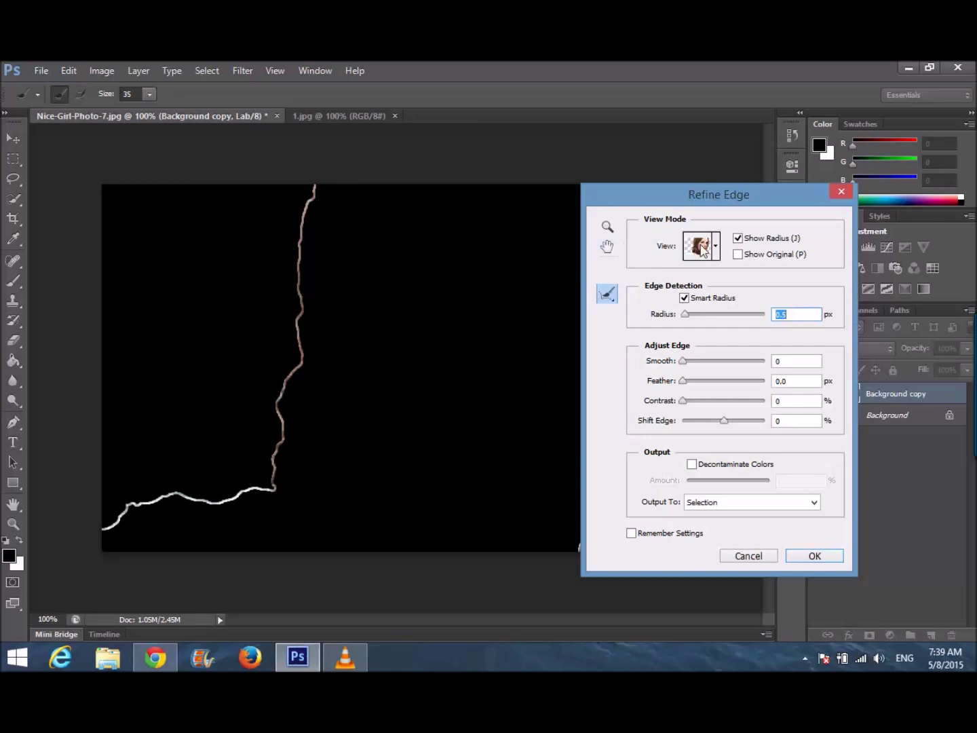
click(737, 238)
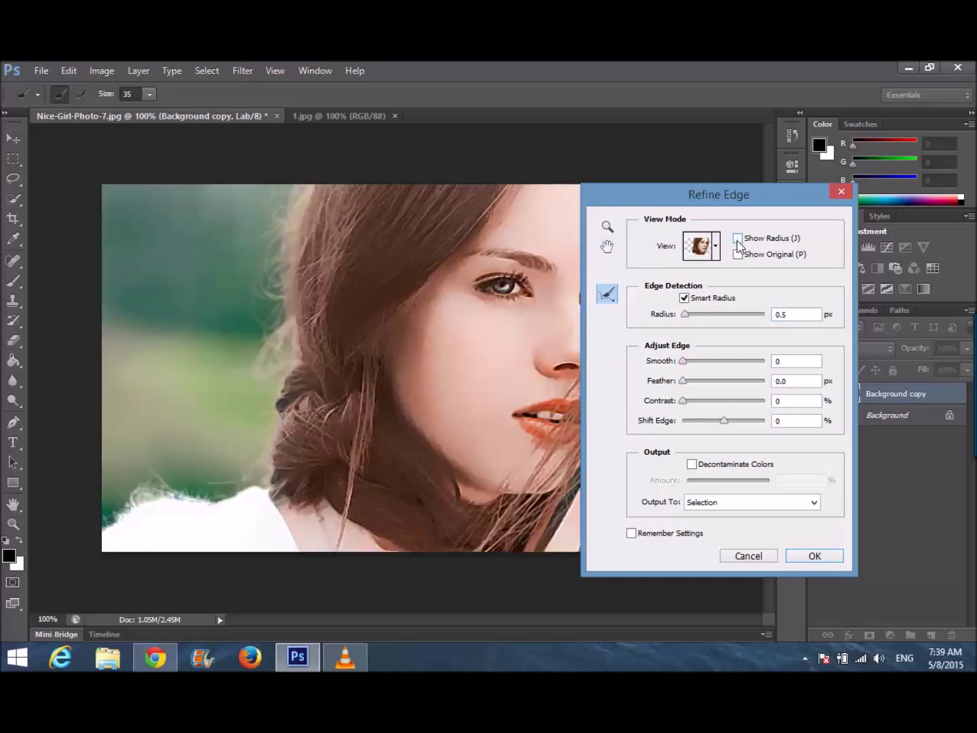
Set the selection edge smoothing to 25, refine the edge along the hair behind the head, and apply Refine Edge
drag(684, 364, 705, 366)
drag(303, 248, 297, 280)
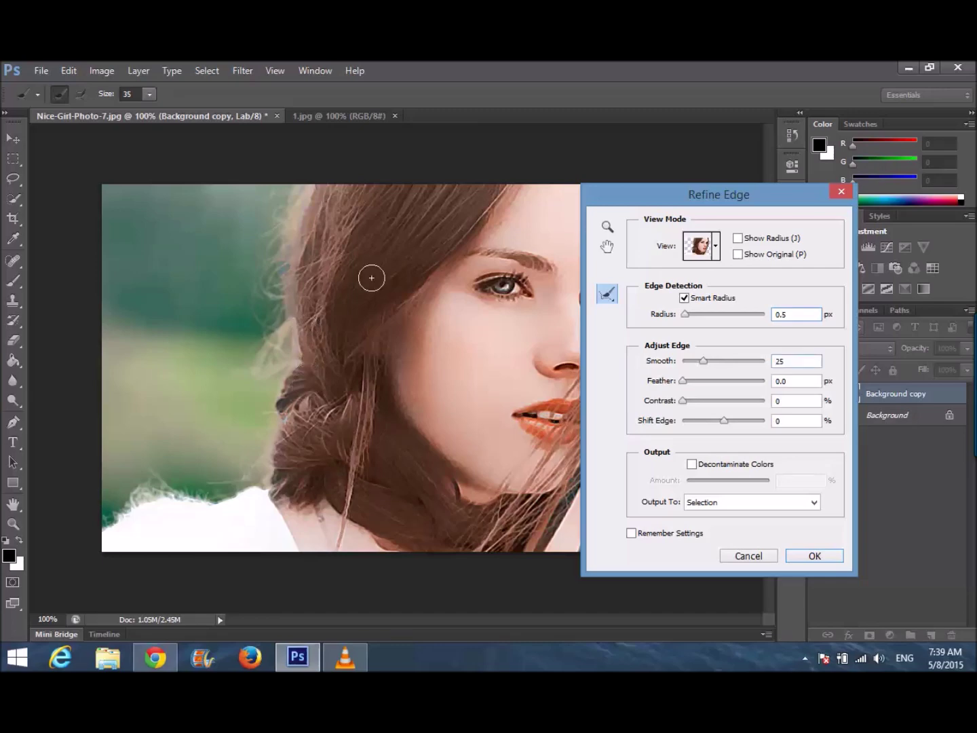
click(608, 291)
mouse_move(302, 378)
mouse_down()
mouse_move(281, 397)
mouse_move(305, 405)
mouse_move(278, 468)
mouse_up()
click(690, 314)
click(704, 362)
click(815, 555)
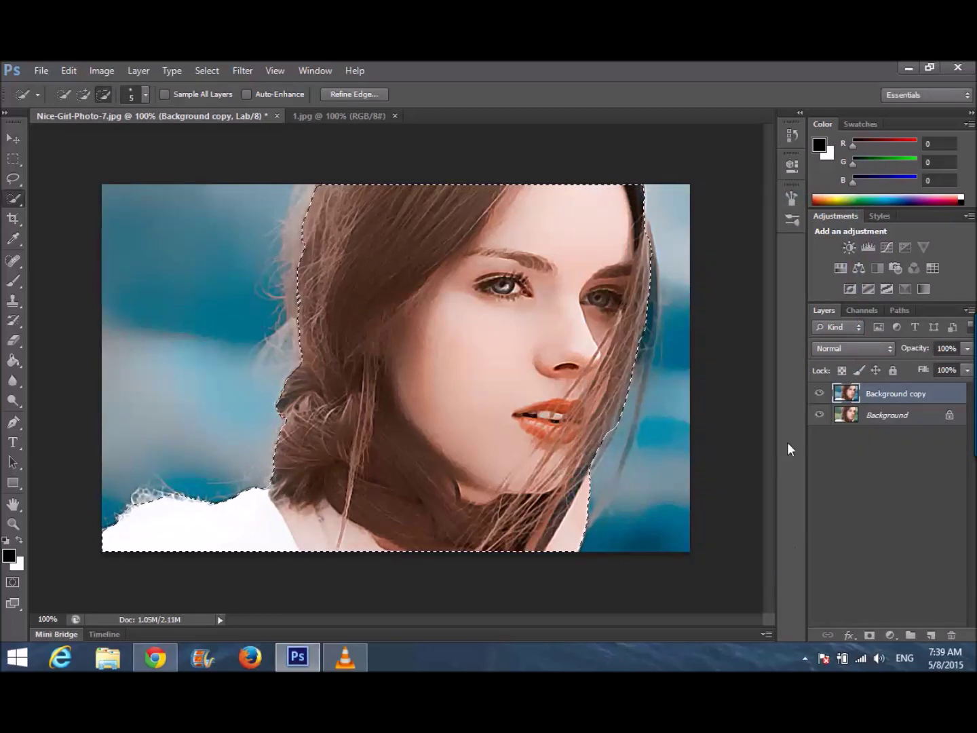
Copy the selected woman from the portrait and paste her into the 1.jpg hut scene
click(821, 394)
click(823, 396)
click(303, 119)
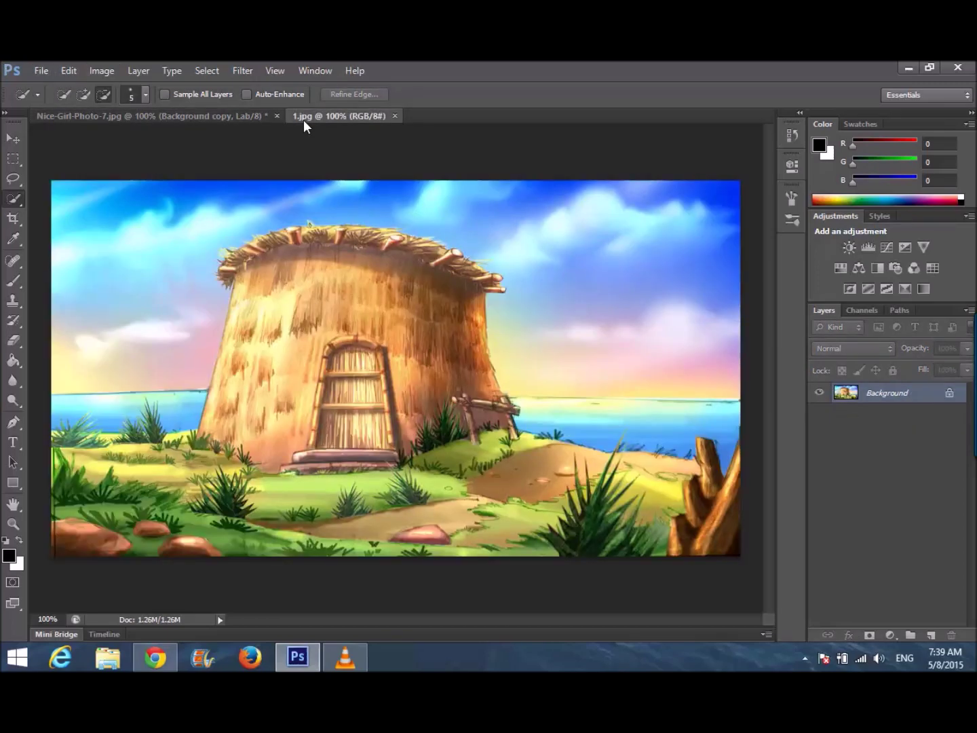
click(242, 113)
click(68, 70)
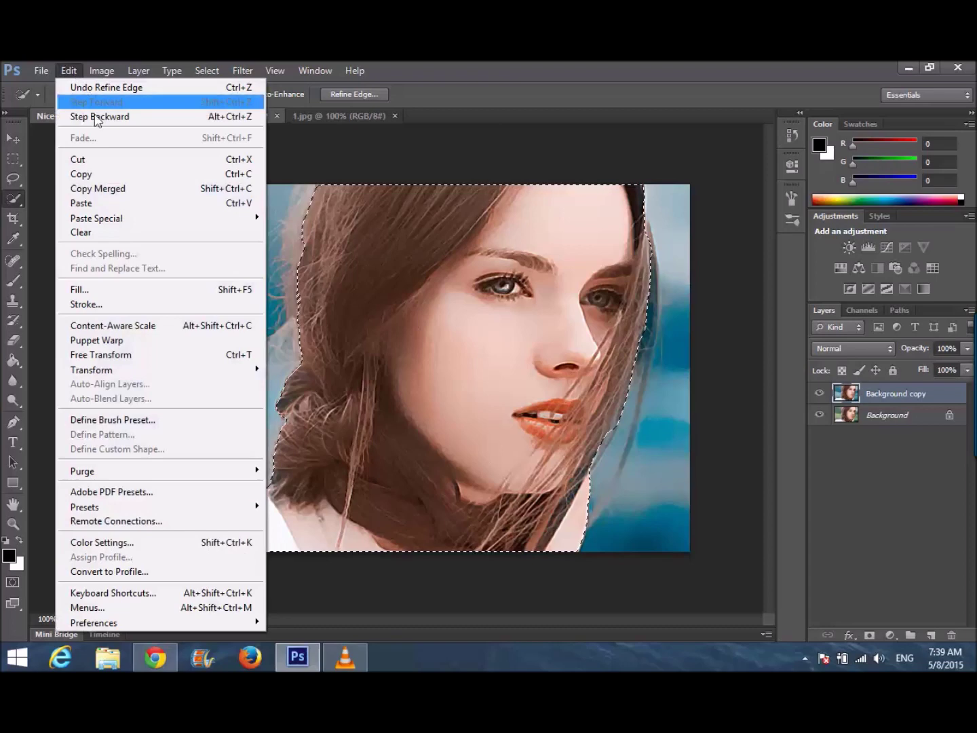
click(120, 179)
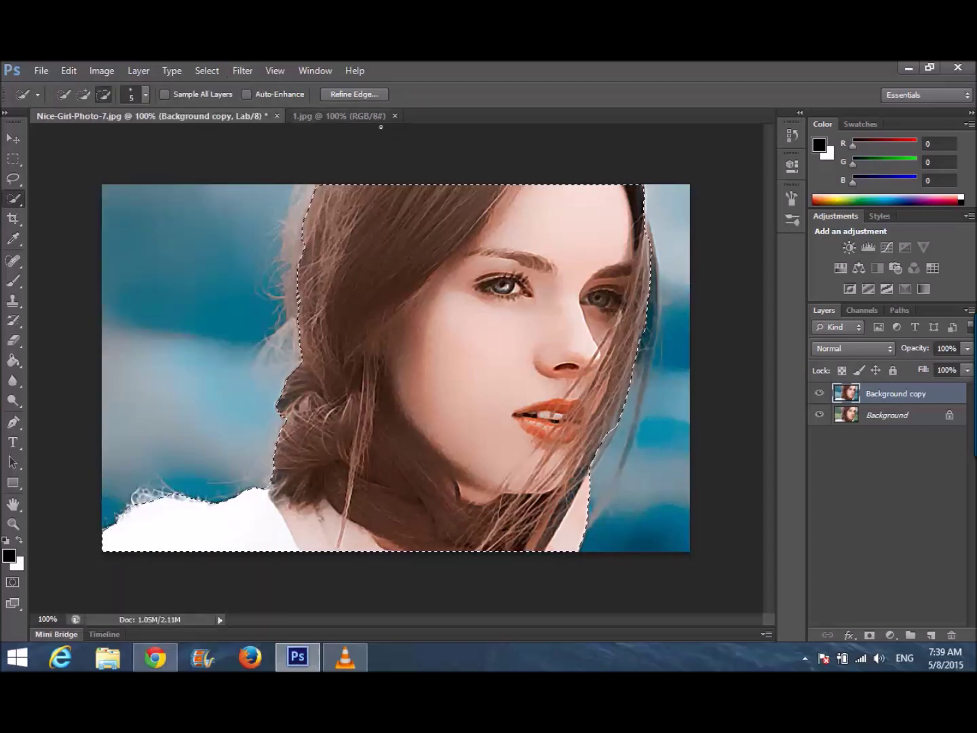
click(361, 118)
click(69, 70)
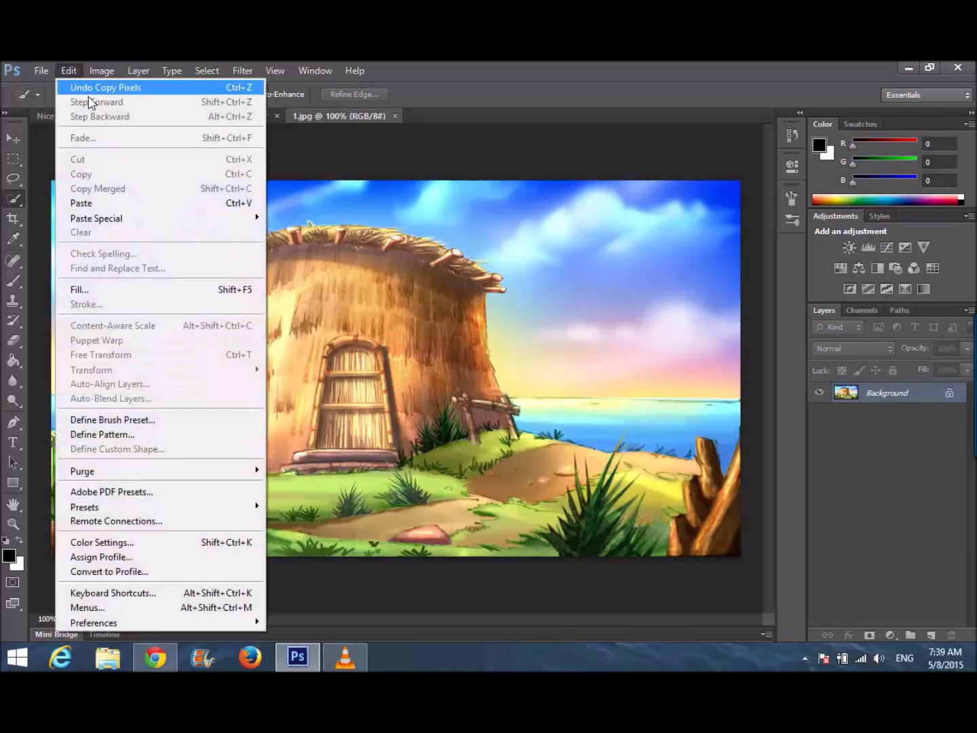
click(113, 203)
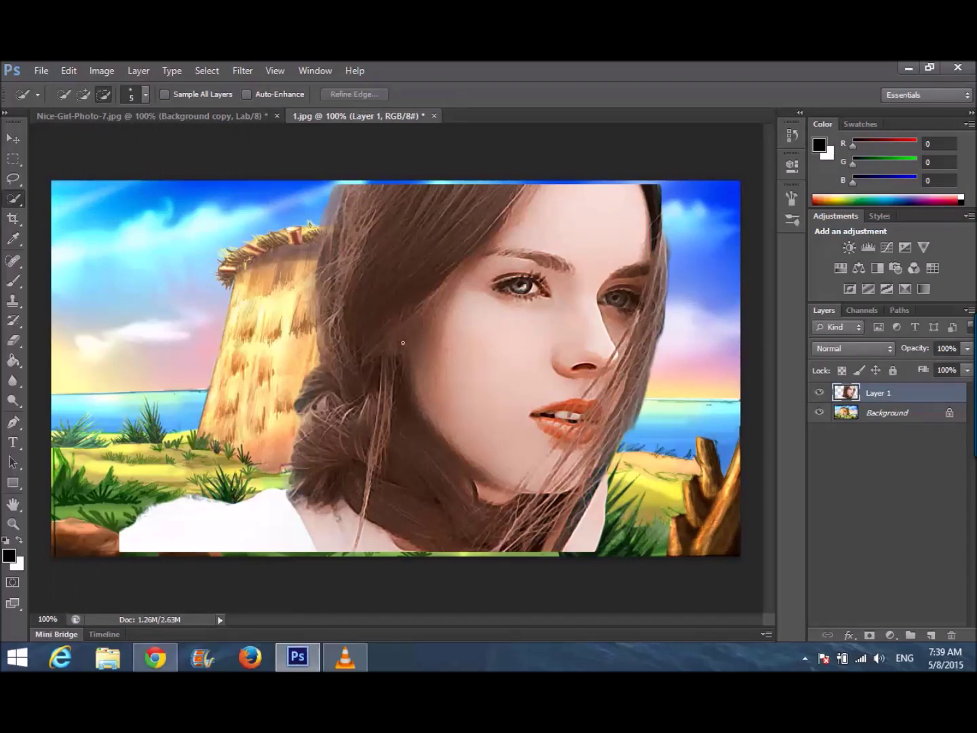
Move the pasted woman to the left side of the scene and scale her to about 97.78% width and 100.42% height
click(15, 138)
drag(453, 342, 220, 316)
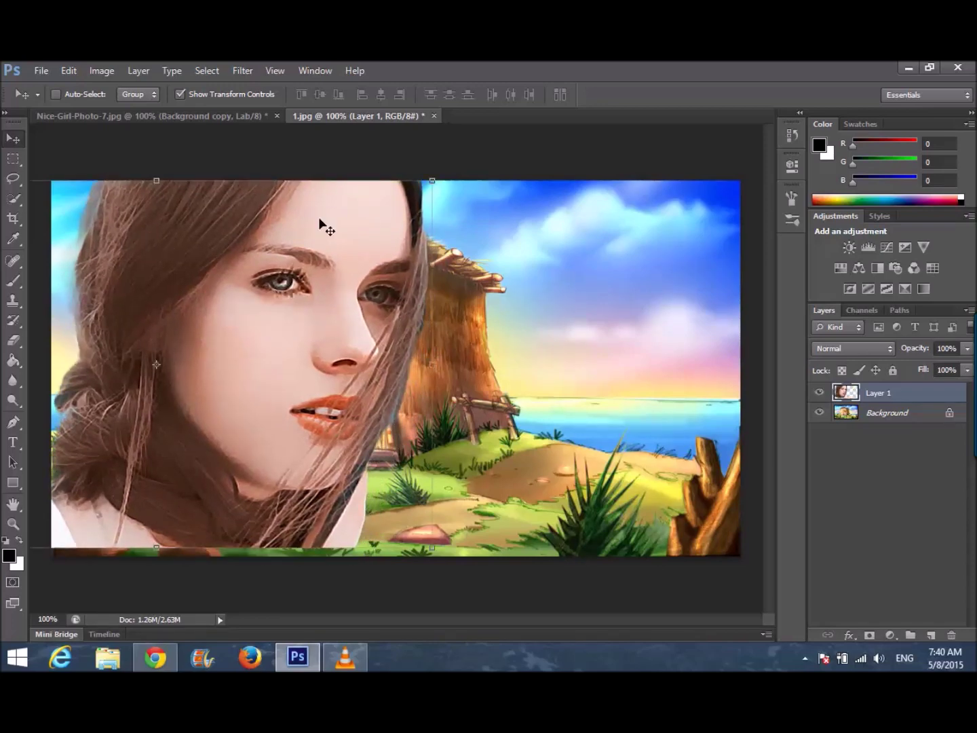
drag(431, 181, 397, 205)
drag(258, 339, 262, 311)
drag(402, 522, 424, 548)
click(69, 71)
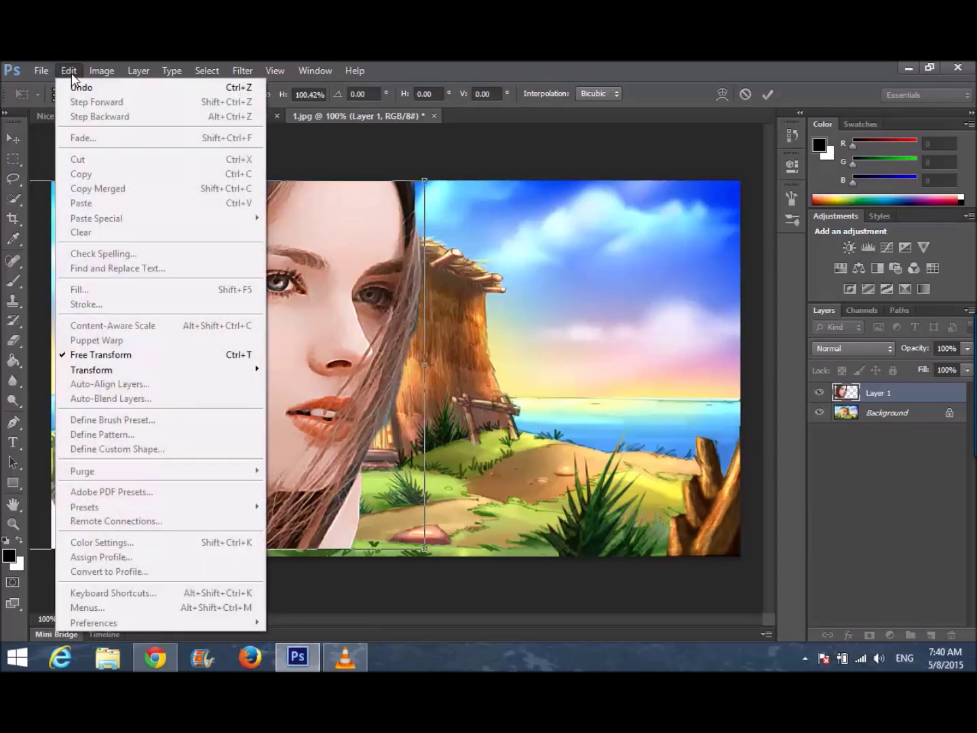
mouse_move(107, 74)
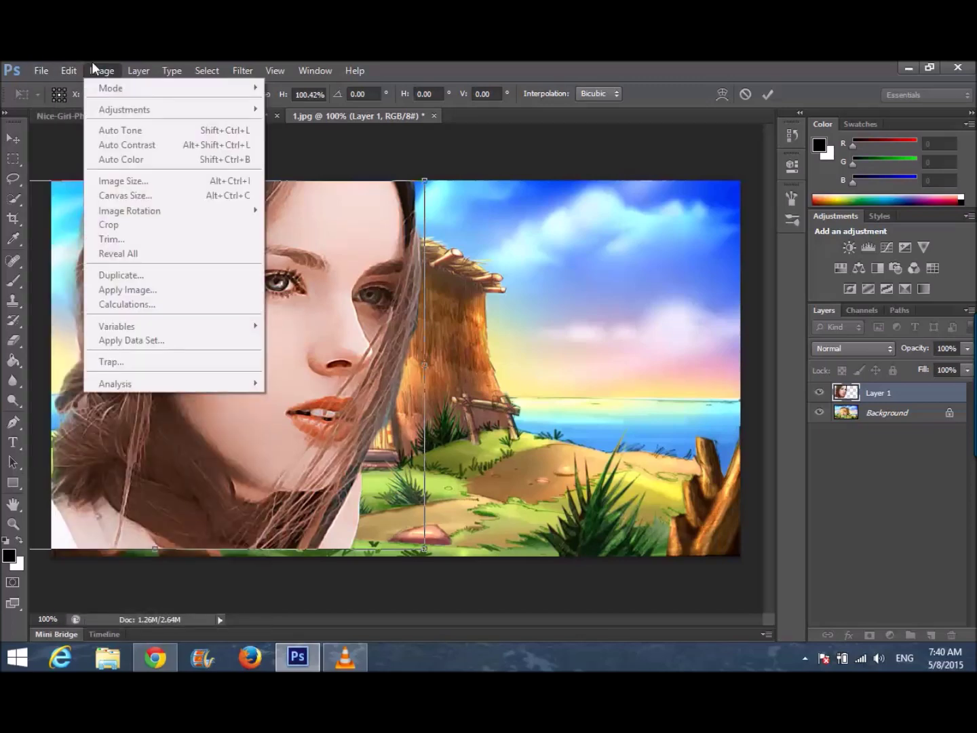
click(89, 124)
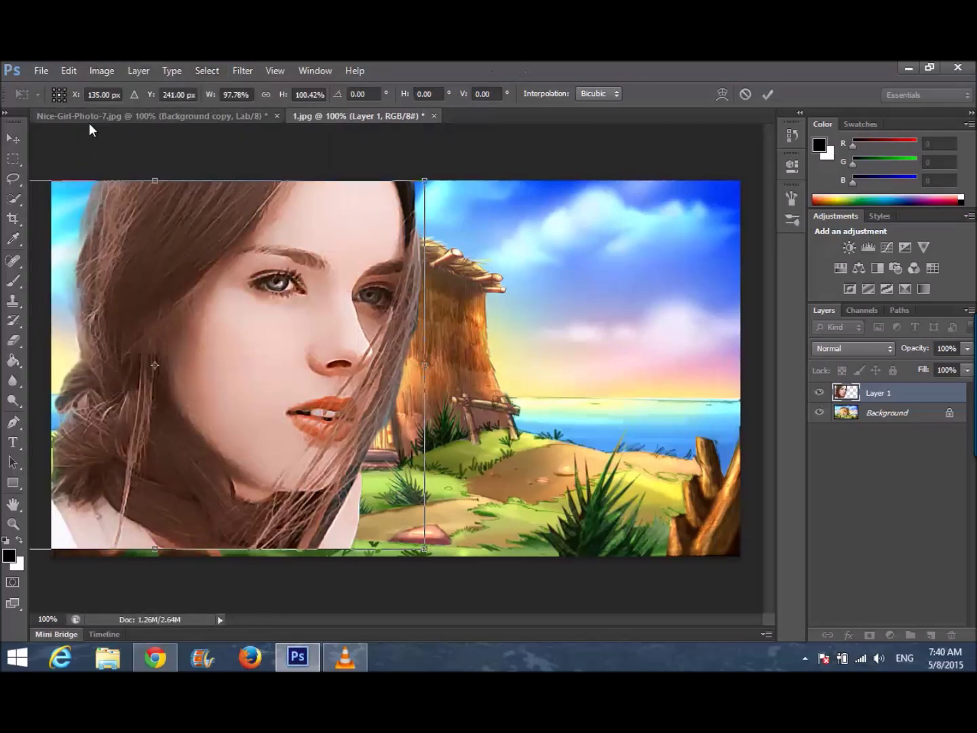
click(14, 138)
click(401, 295)
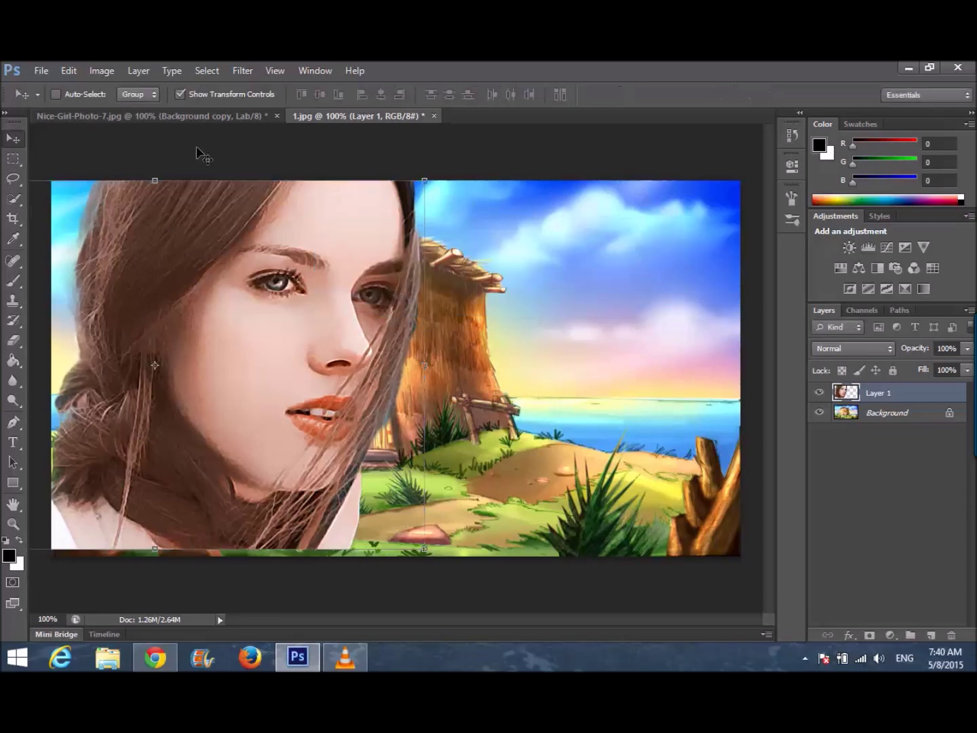
Flip the 1.jpg canvas horizontally and shift the woman slightly to the right
click(102, 72)
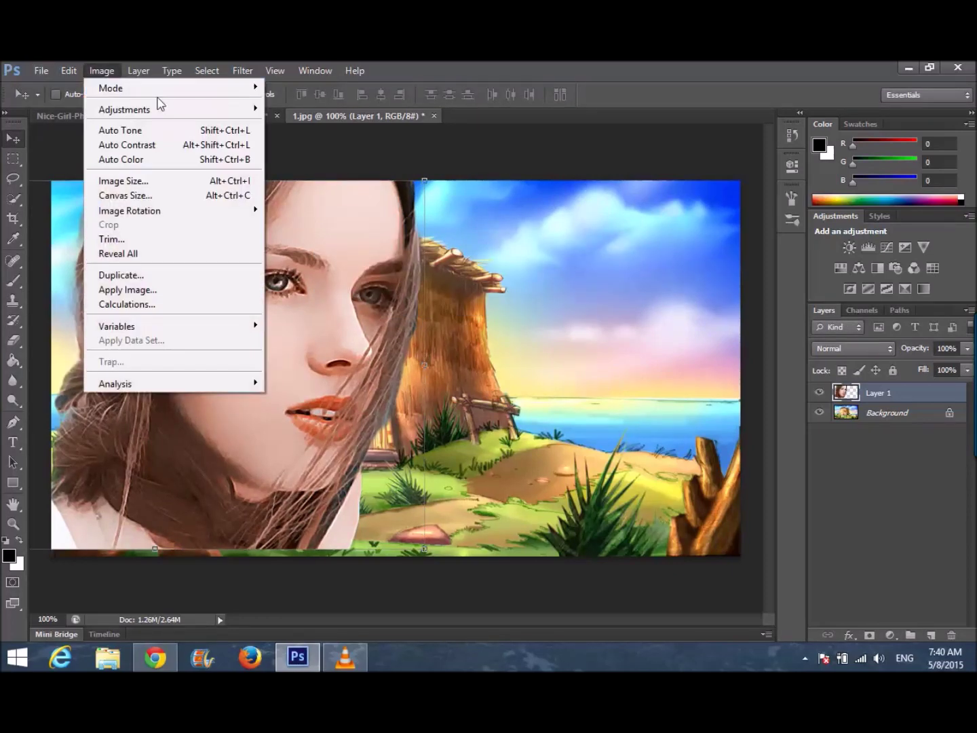
mouse_move(179, 110)
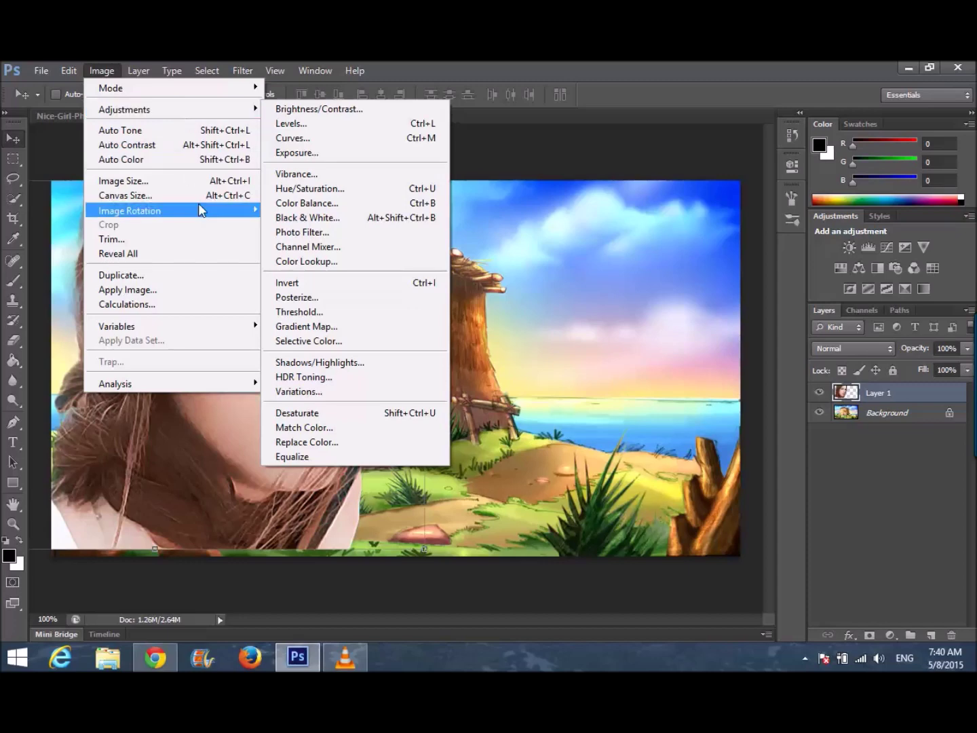
mouse_move(198, 210)
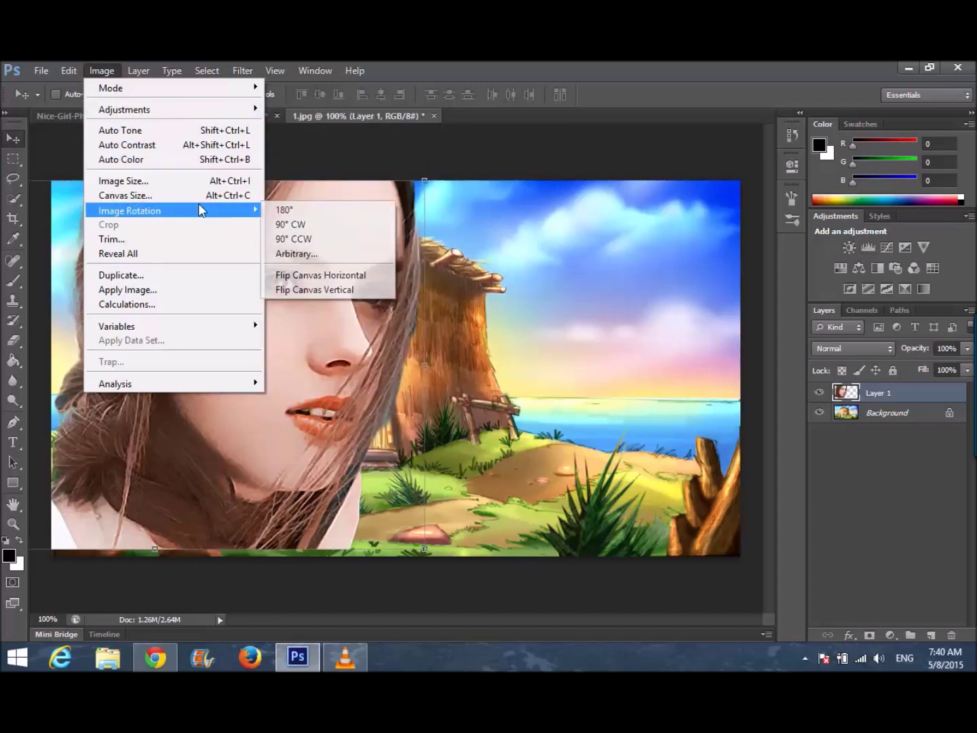
click(333, 276)
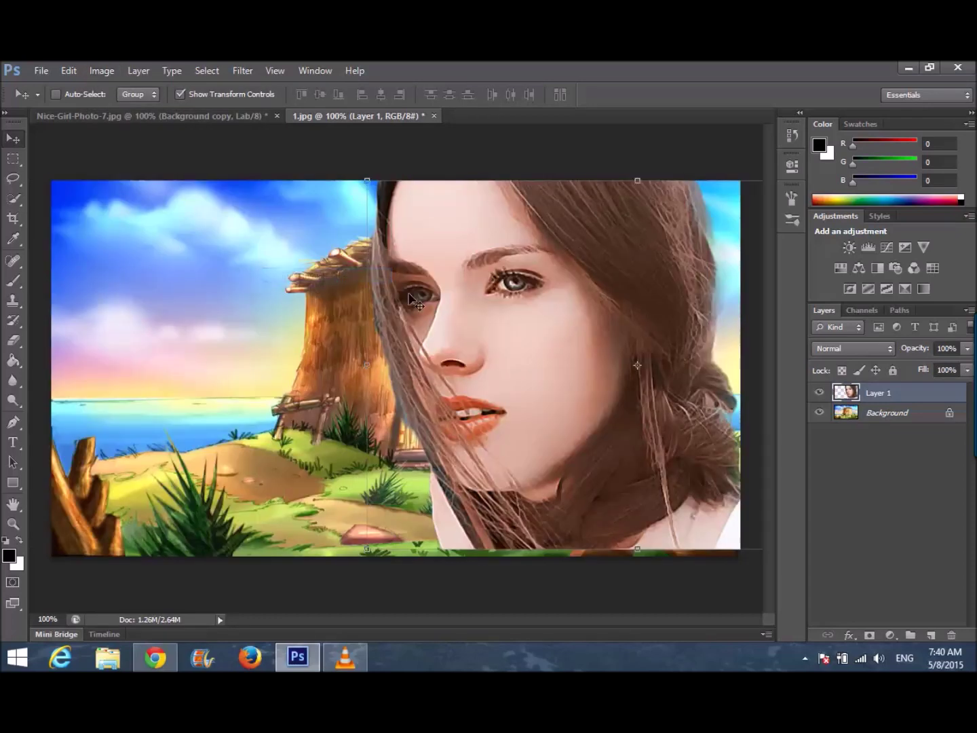
drag(457, 279, 486, 281)
click(188, 122)
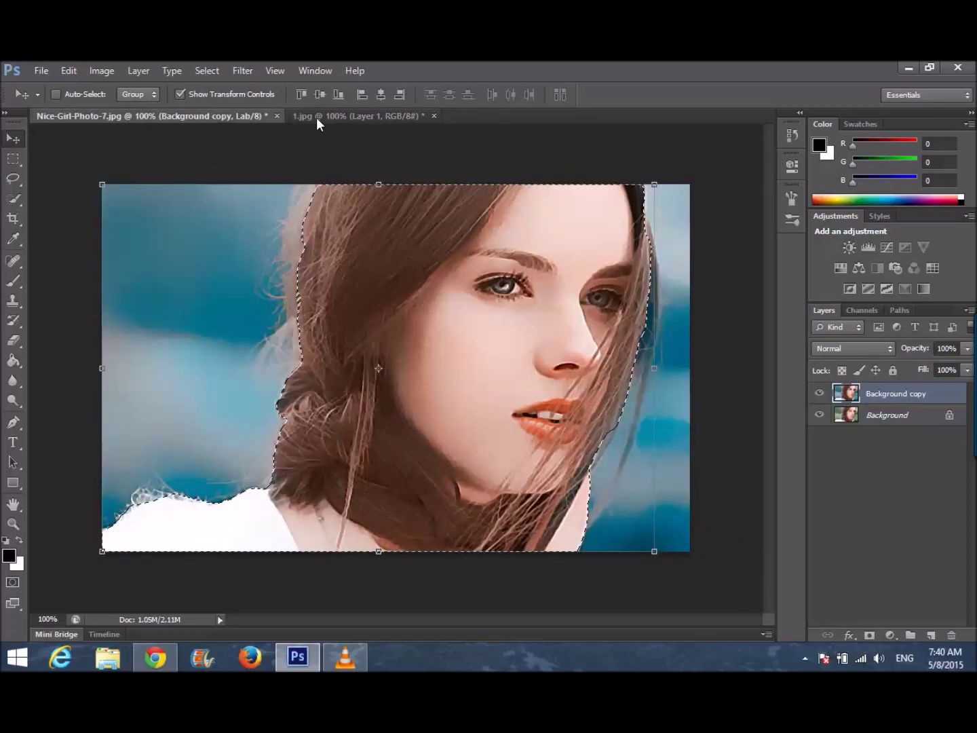
click(368, 120)
right_click(492, 232)
click(479, 226)
click(46, 70)
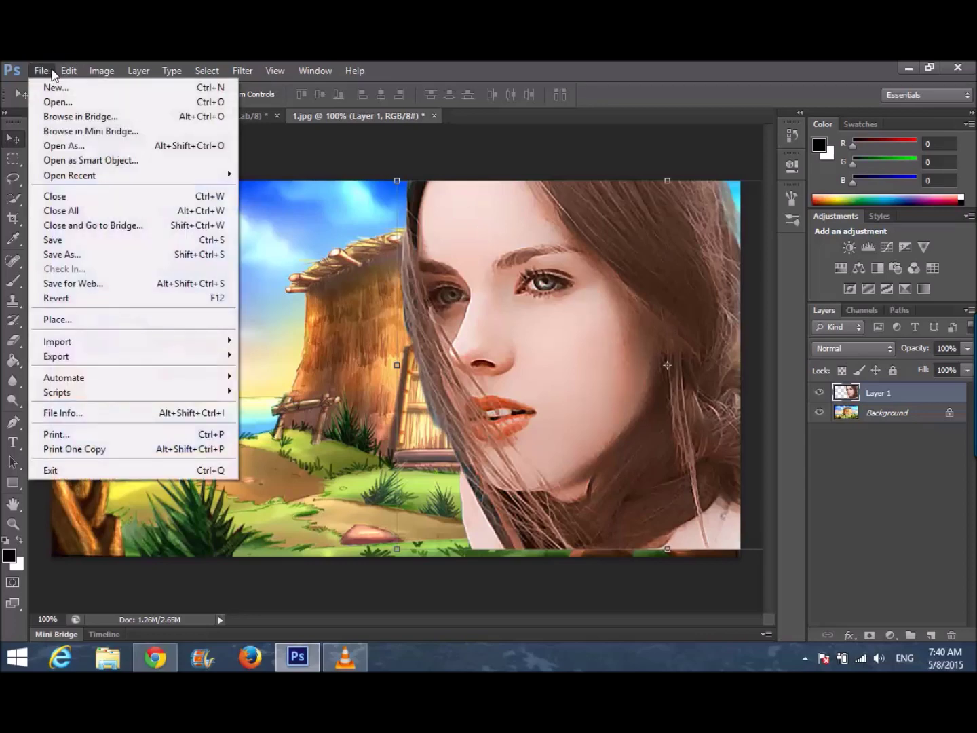
mouse_move(89, 78)
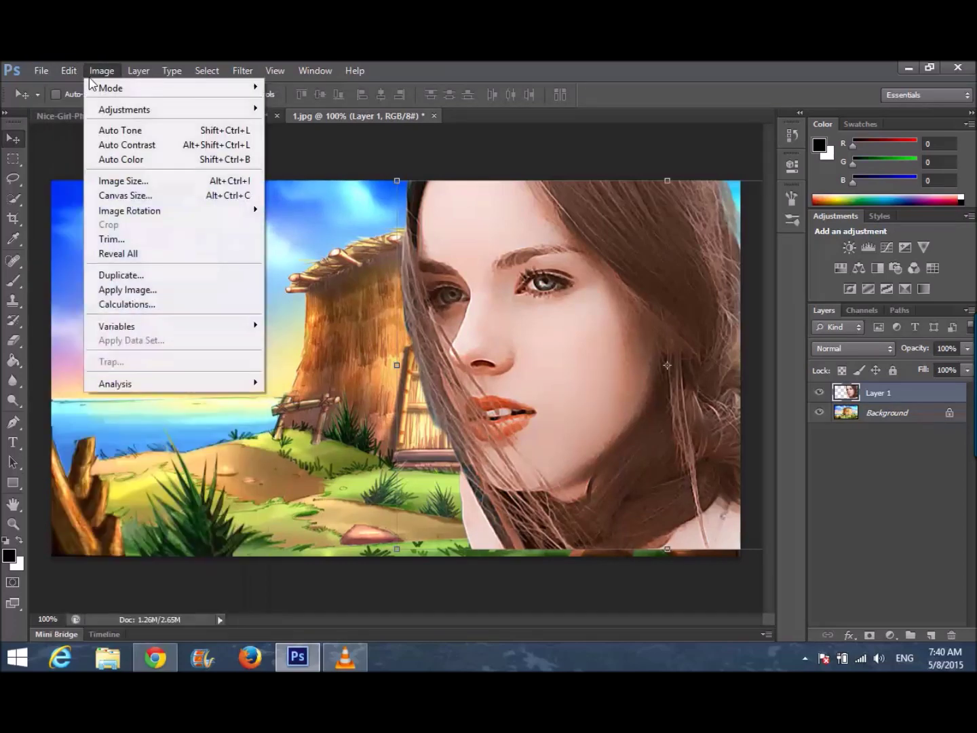
mouse_move(131, 74)
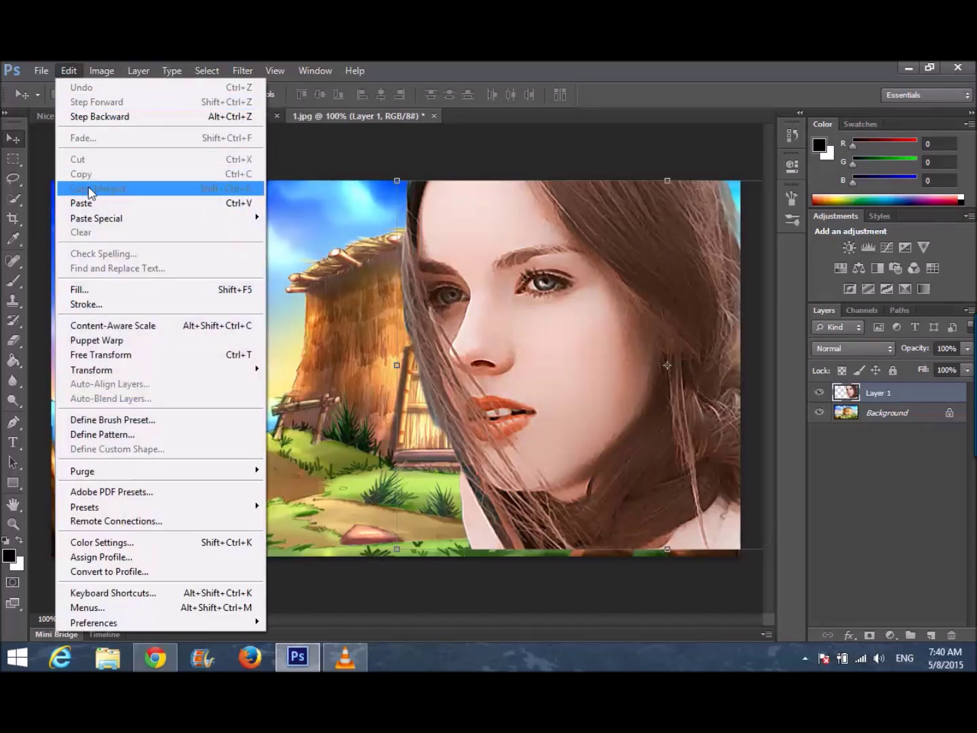
click(478, 241)
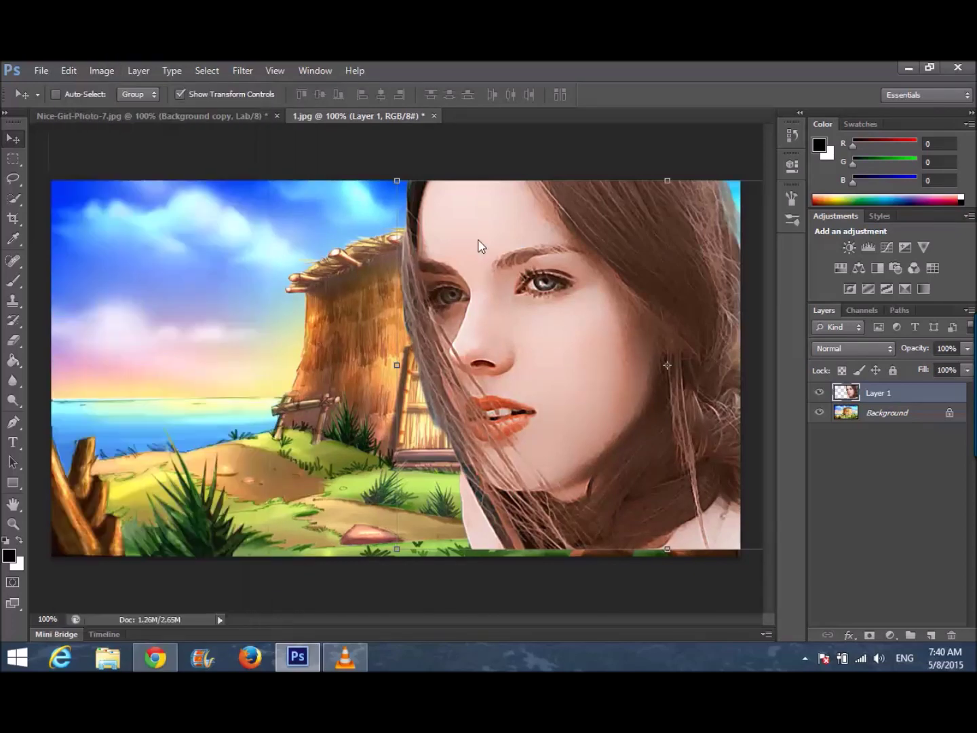
click(68, 72)
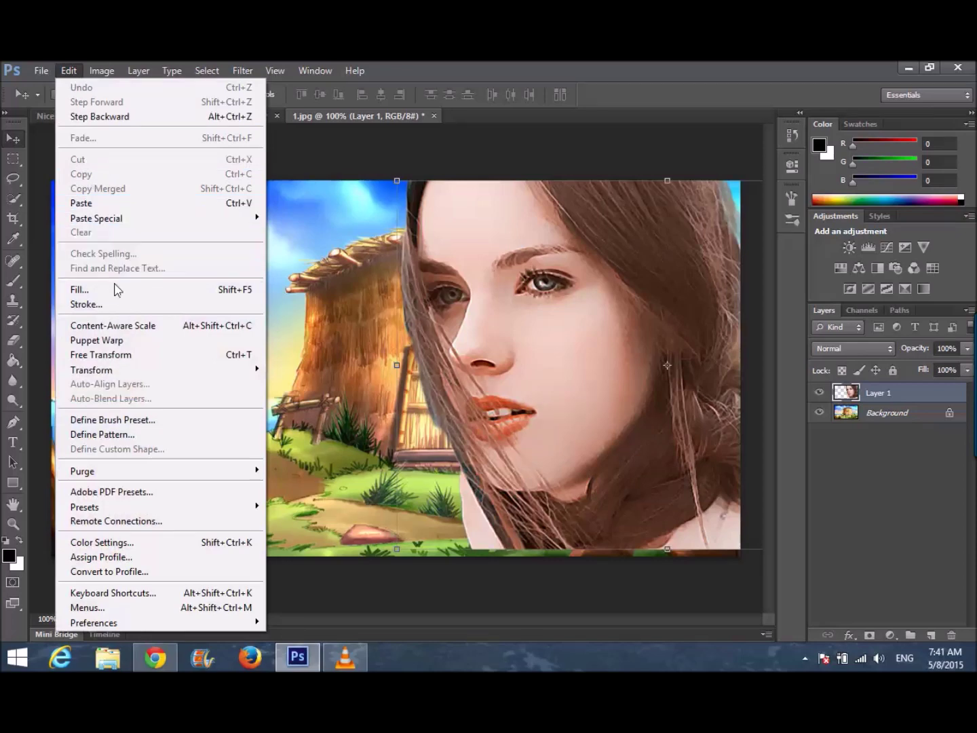
click(465, 346)
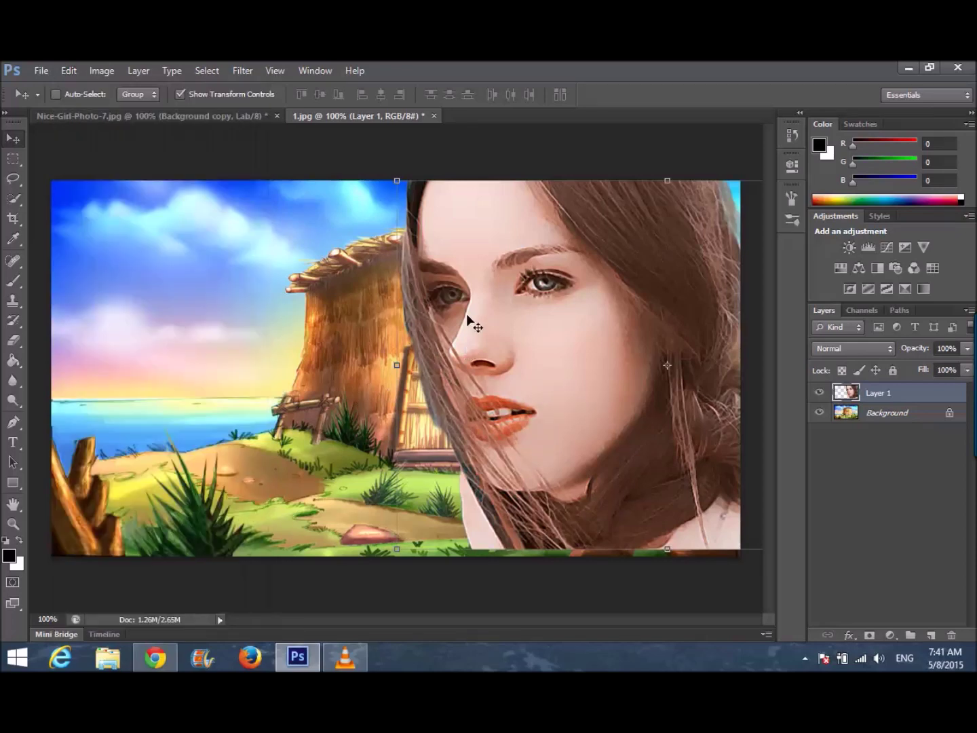
Delete the layer containing the pasted woman from 1.jpg
right_click(858, 392)
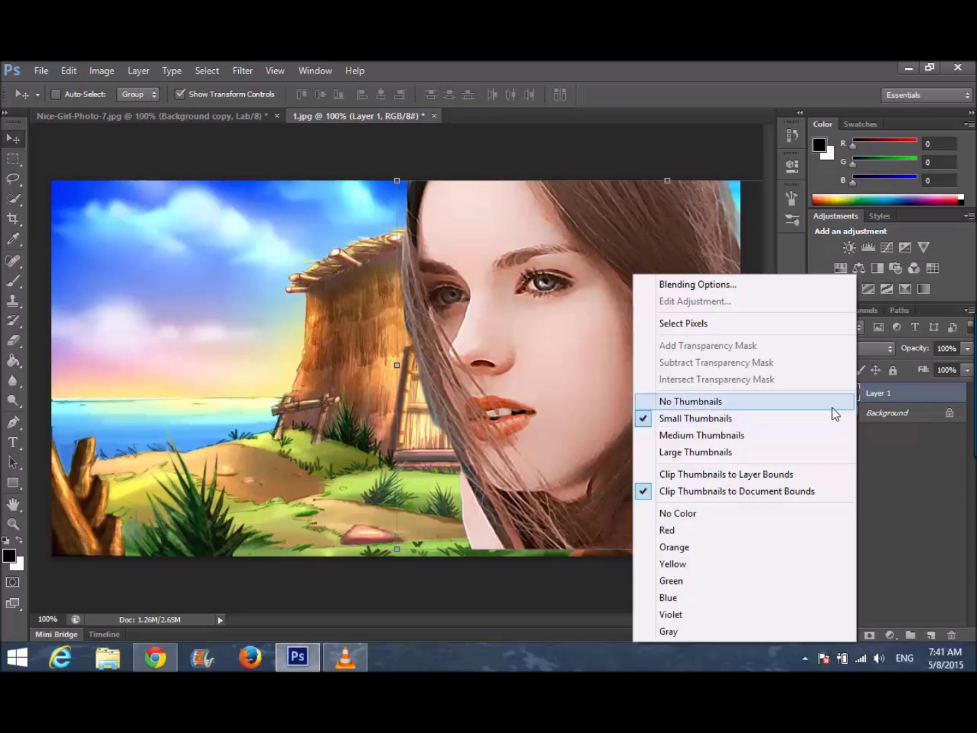
click(882, 392)
click(951, 635)
click(397, 296)
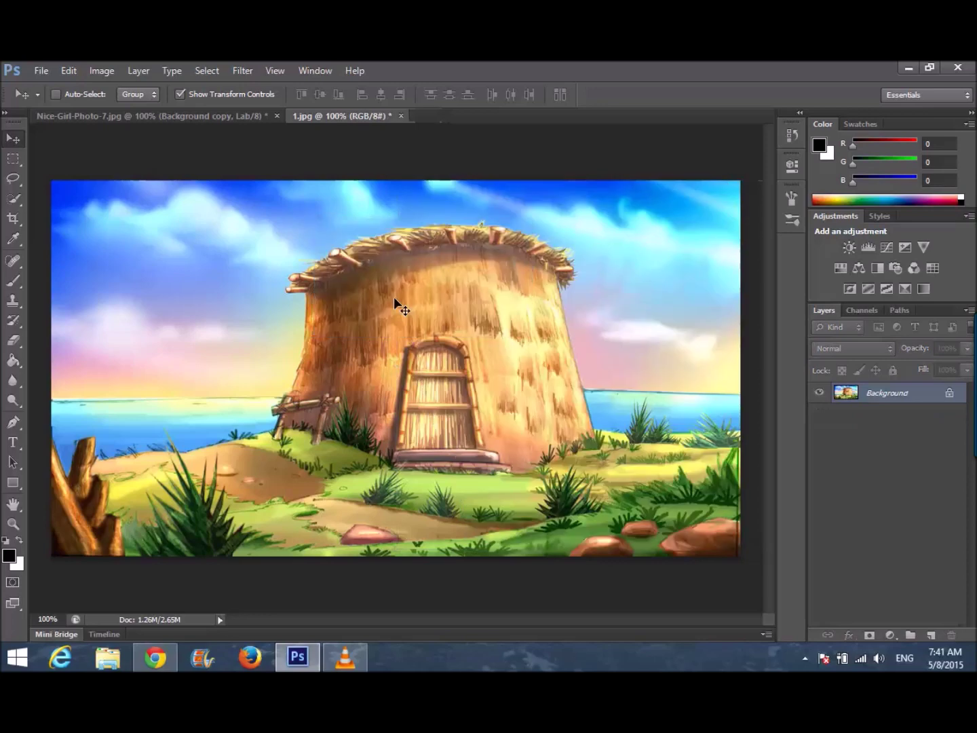
Flip the canvas of the hut scene horizontally back to its original direction
click(136, 71)
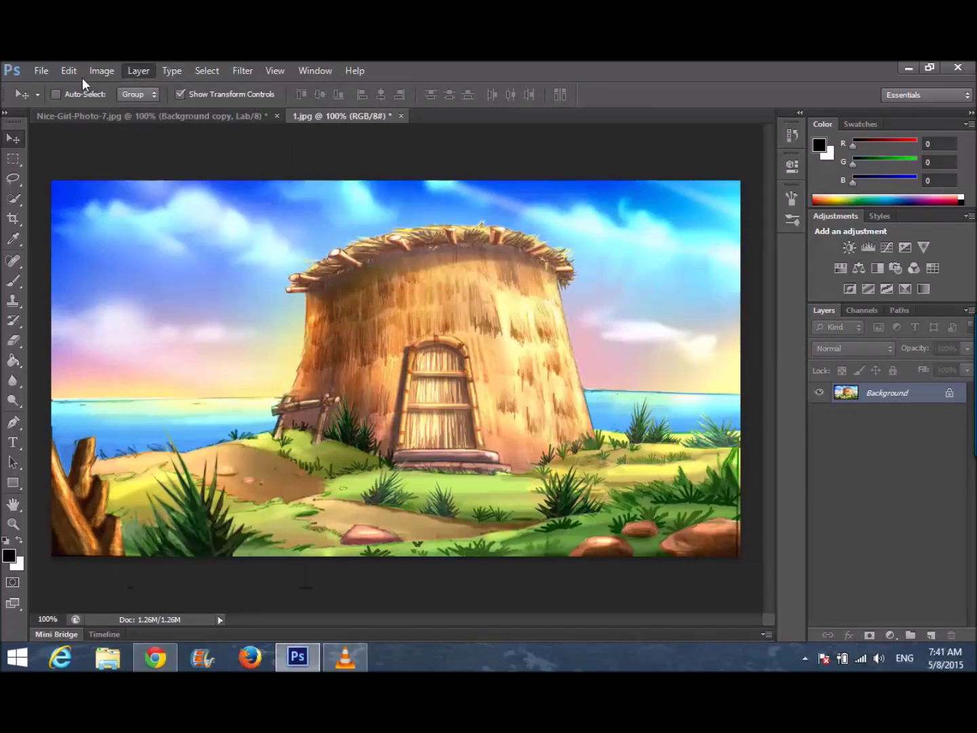
click(91, 78)
mouse_move(211, 210)
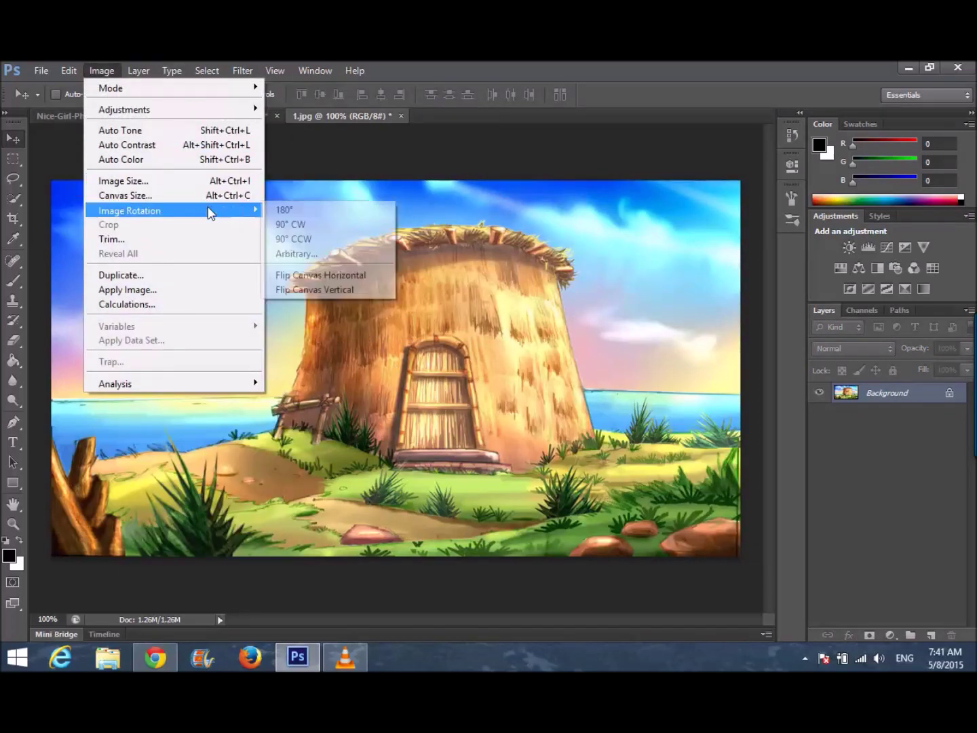
click(323, 273)
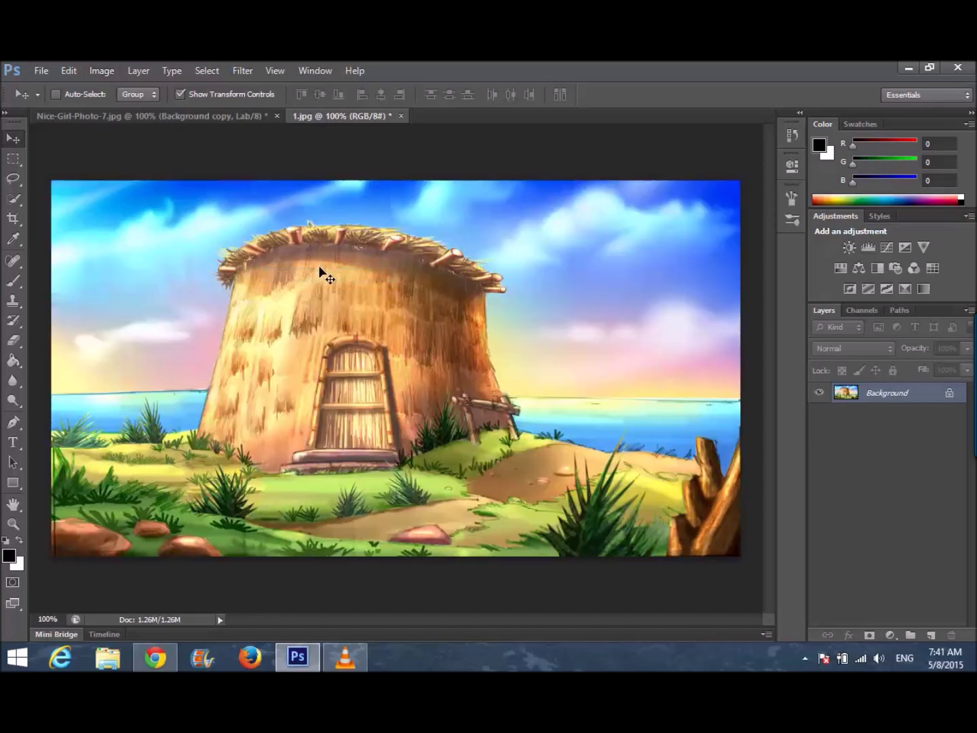
Copy the selected woman from the portrait again and paste her into 1.jpg as a new layer
click(161, 117)
right_click(368, 243)
click(354, 279)
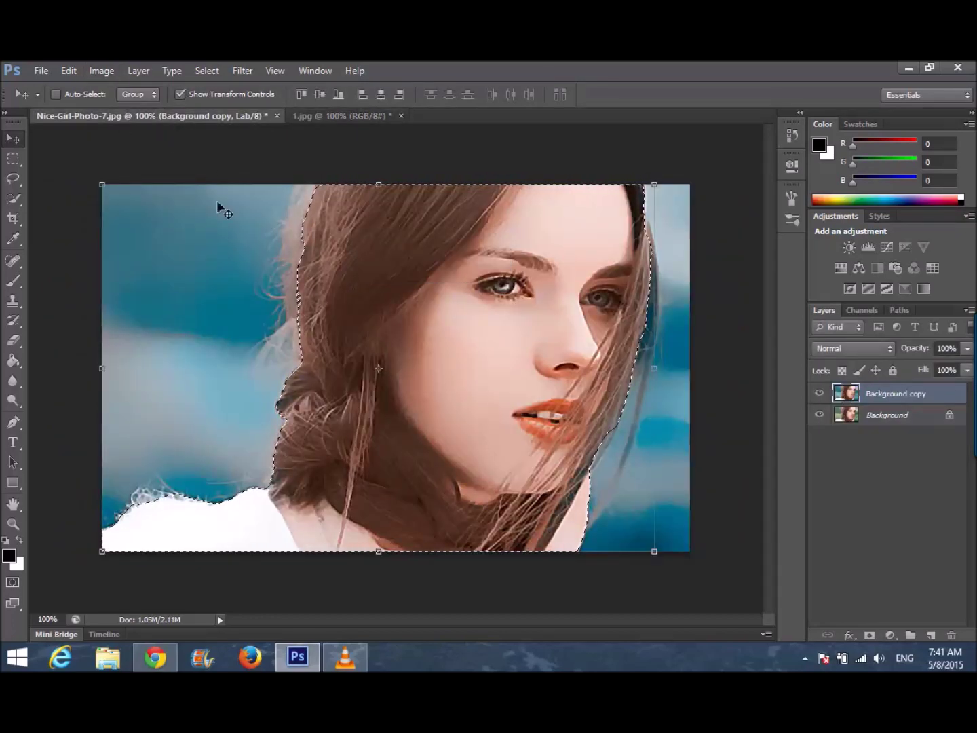
click(71, 70)
click(83, 173)
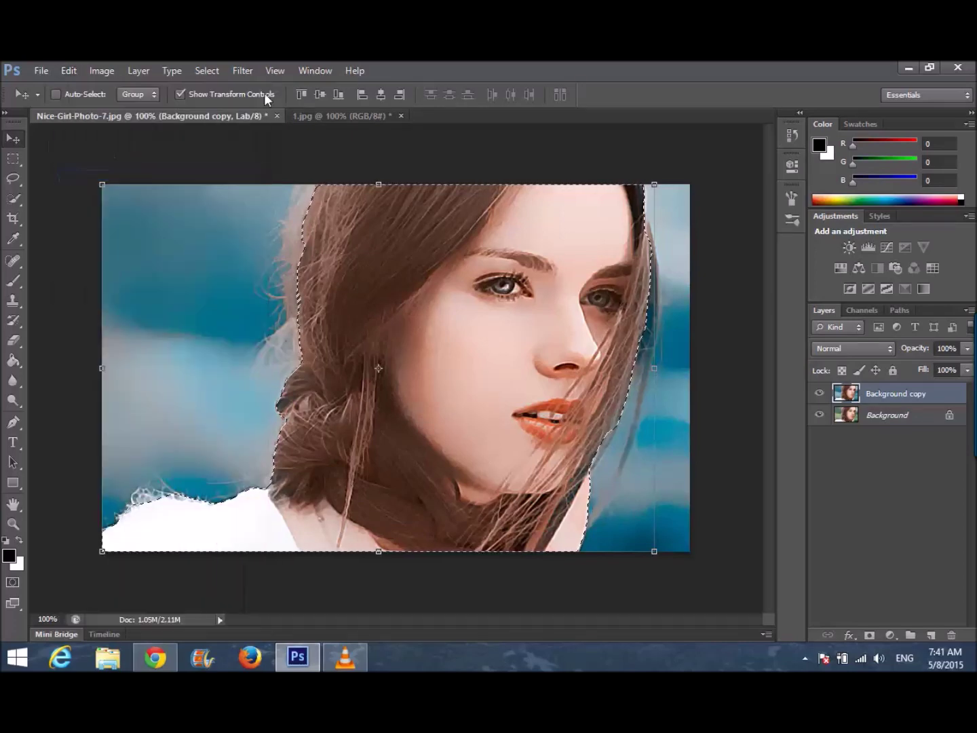
click(286, 116)
click(113, 68)
mouse_move(82, 63)
click(190, 203)
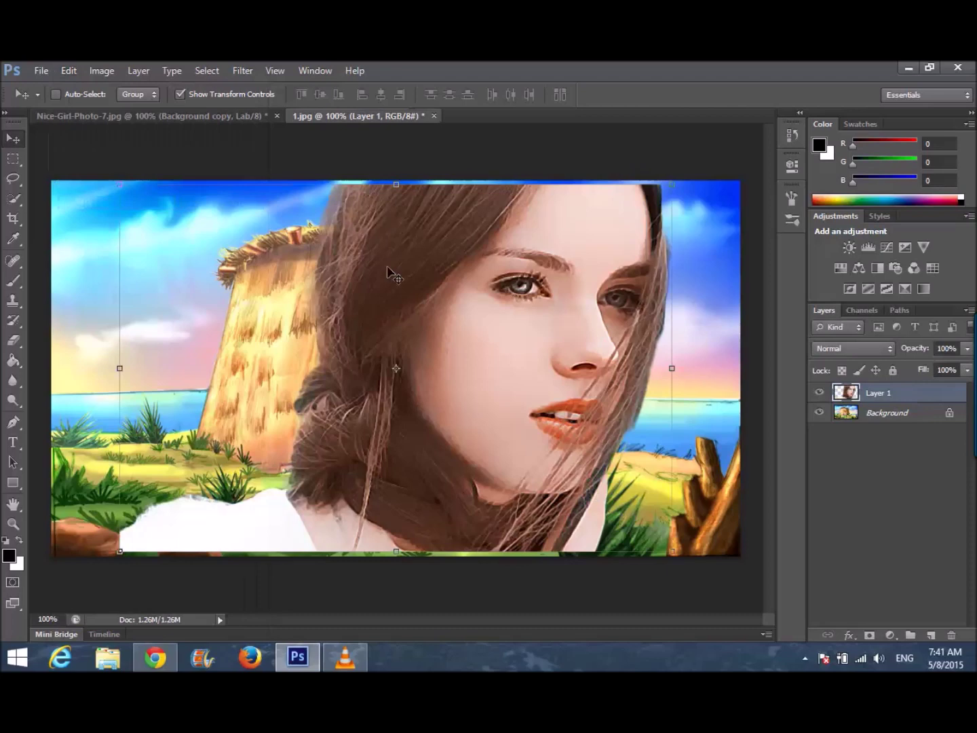
Move the woman to the left side of the hut scene and scale her to 103.05% width and 102.29% height, filling the canvas height
drag(428, 283, 135, 271)
drag(360, 545, 377, 558)
mouse_move(209, 406)
mouse_down()
mouse_move(179, 410)
mouse_move(202, 409)
mouse_up()
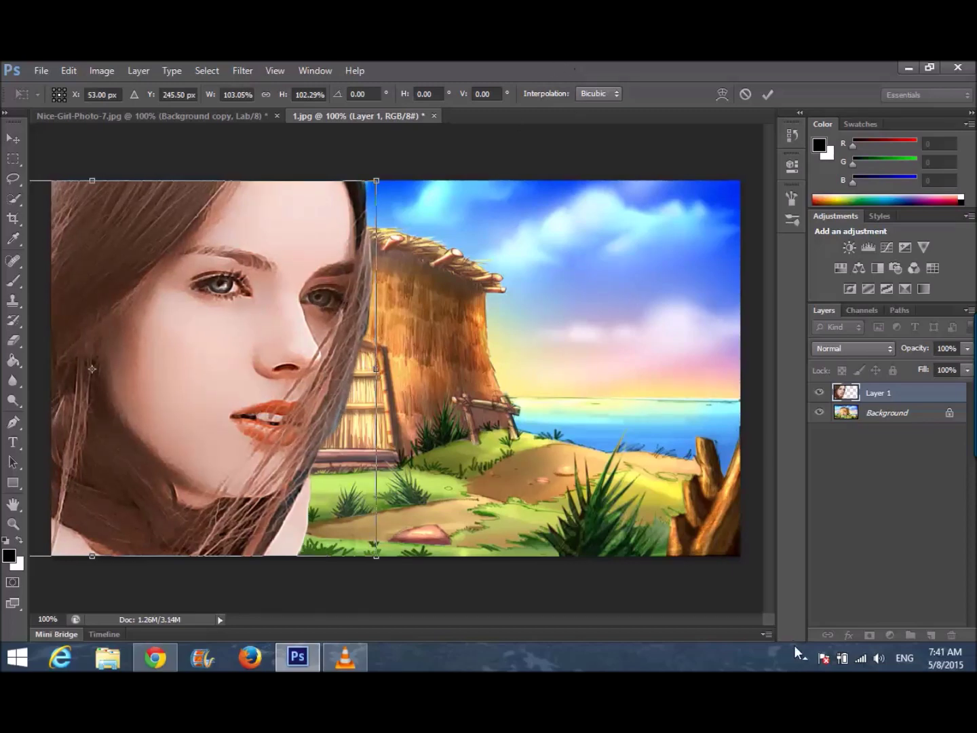
drag(270, 348, 265, 347)
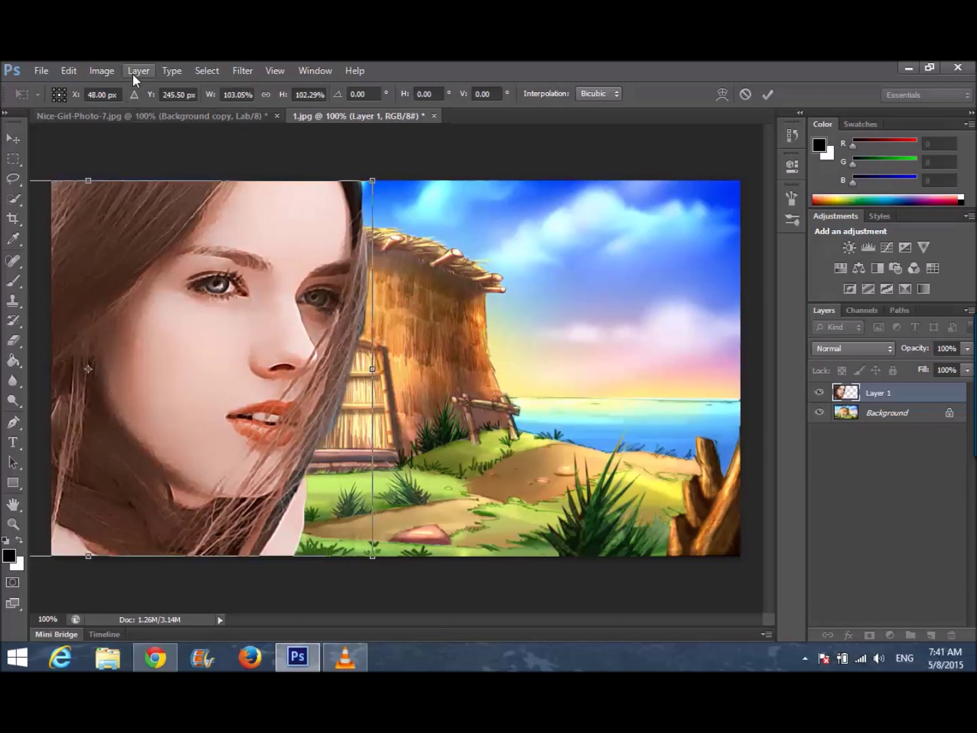
click(204, 70)
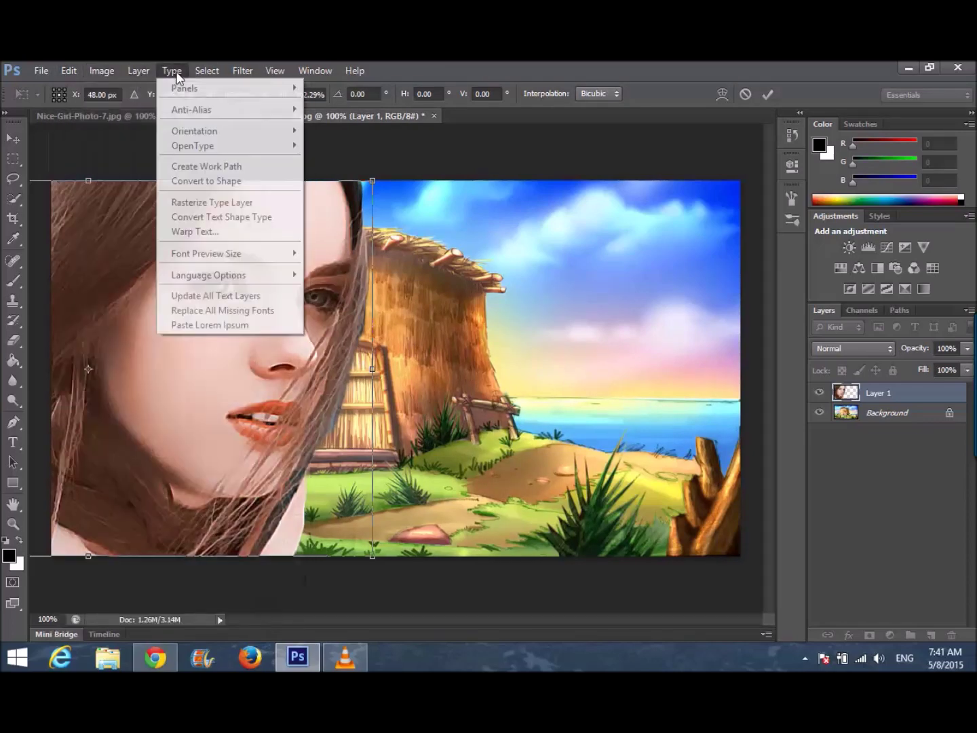
mouse_move(220, 71)
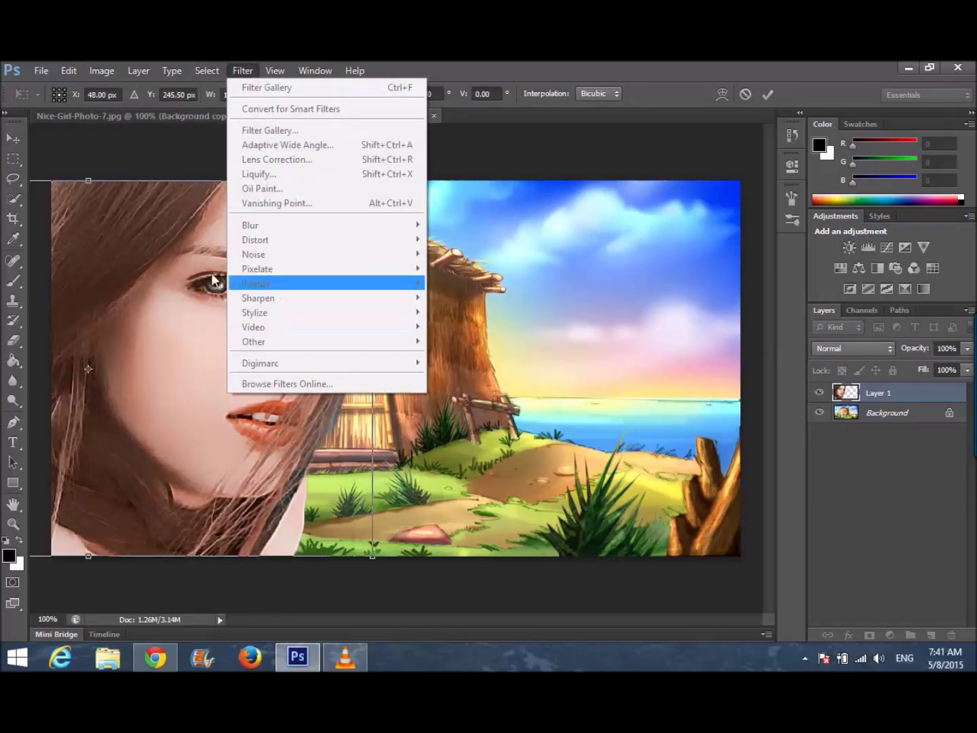
click(13, 137)
click(404, 296)
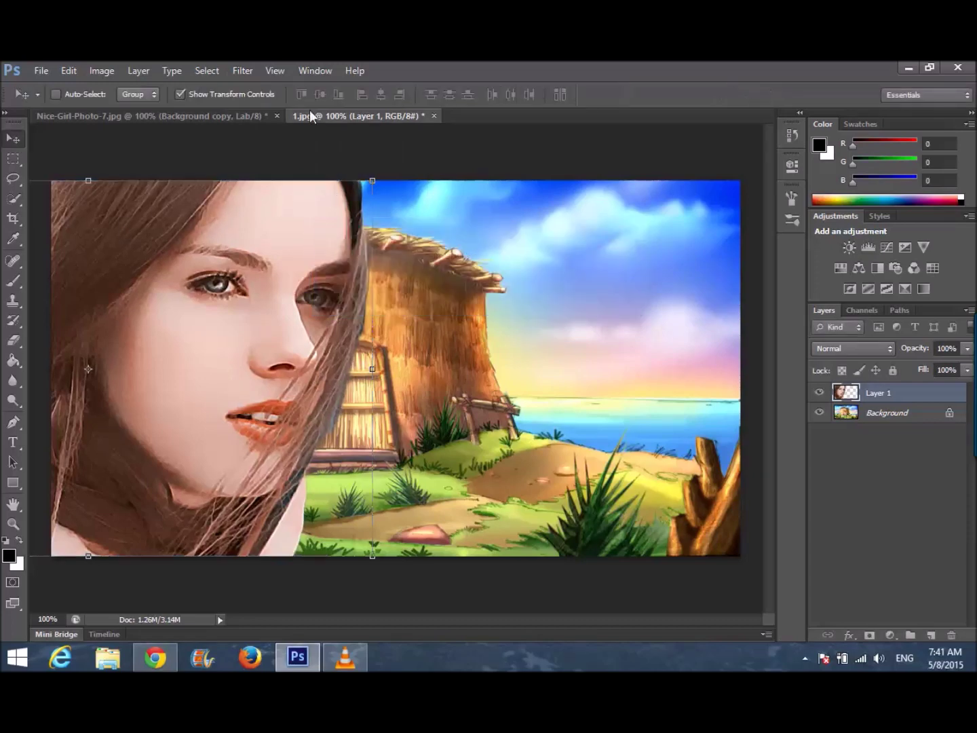
click(237, 72)
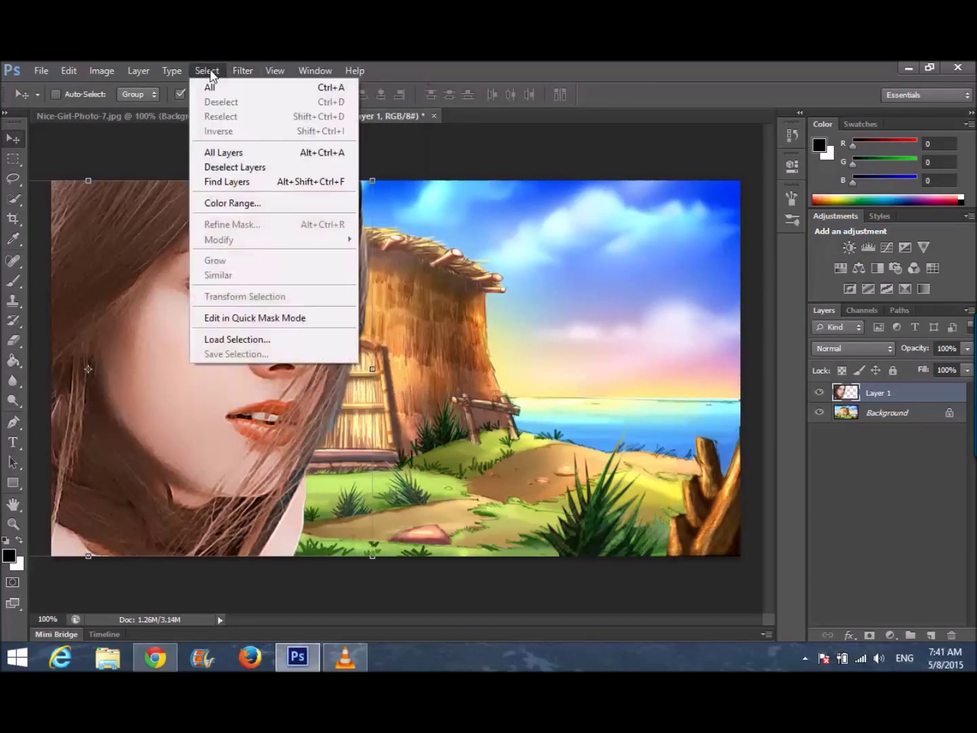
click(210, 87)
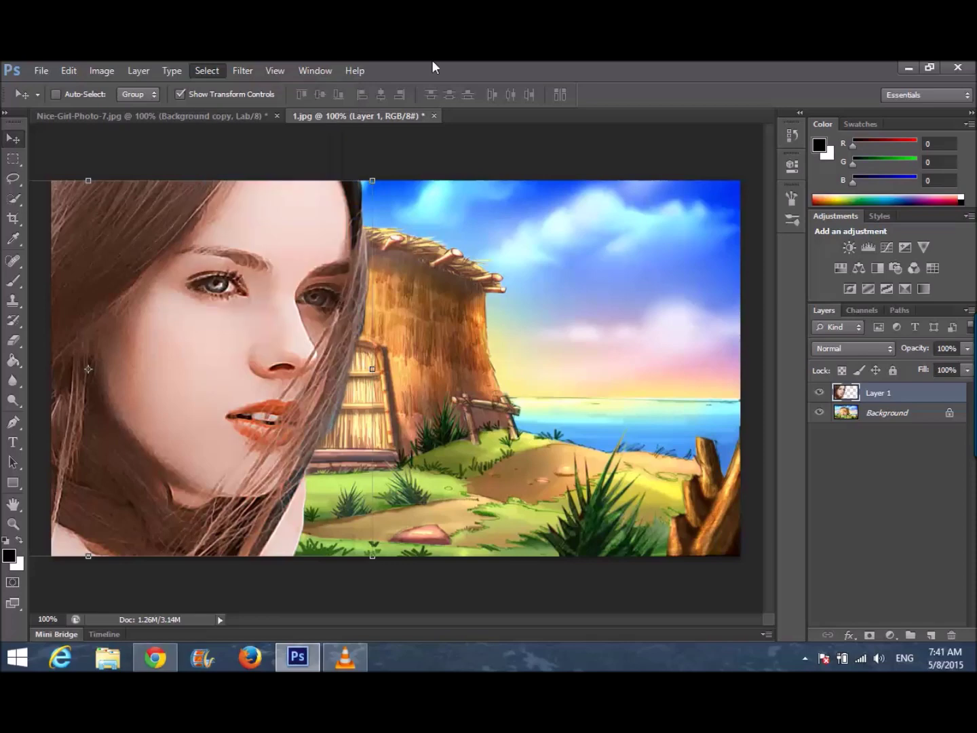
click(41, 71)
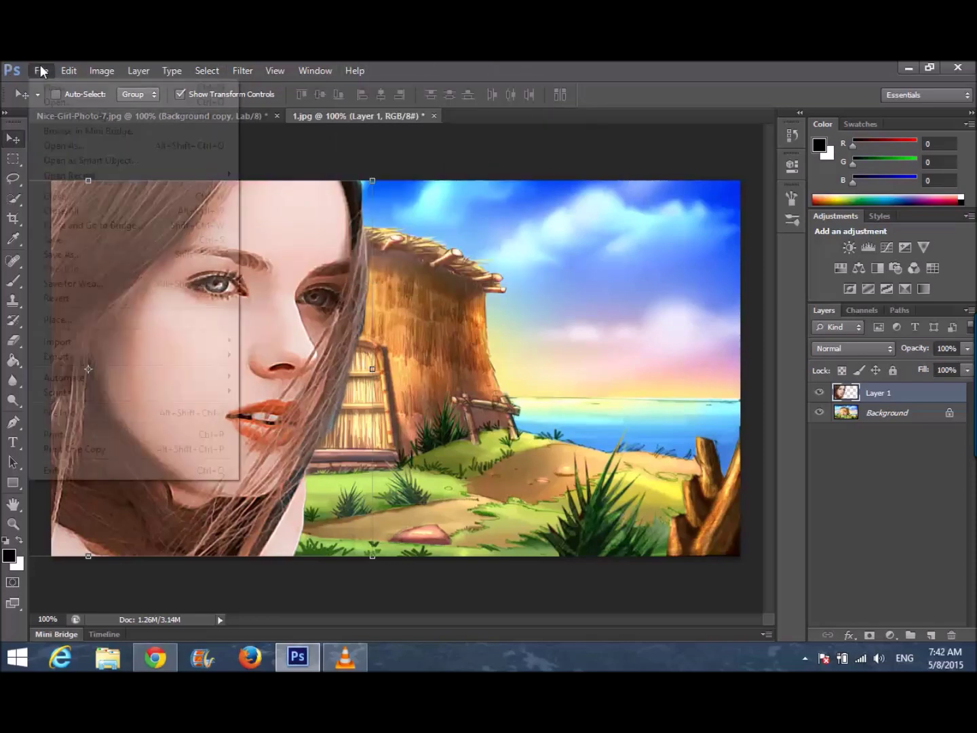
click(573, 68)
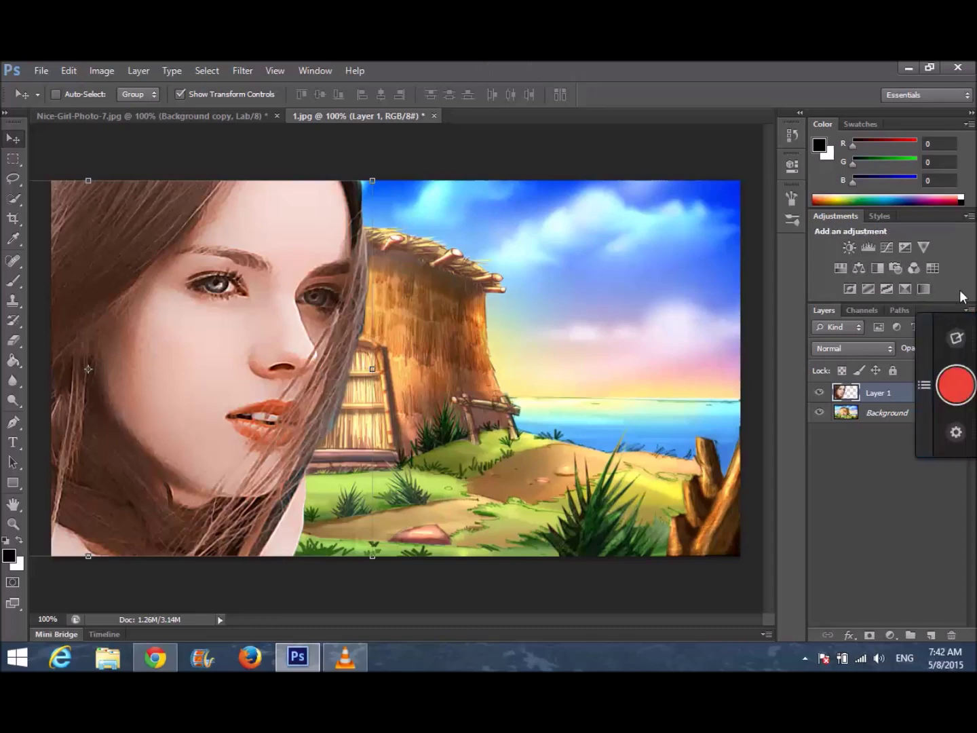
Merge the woman's layer down into the hut scene's Background layer
click(967, 309)
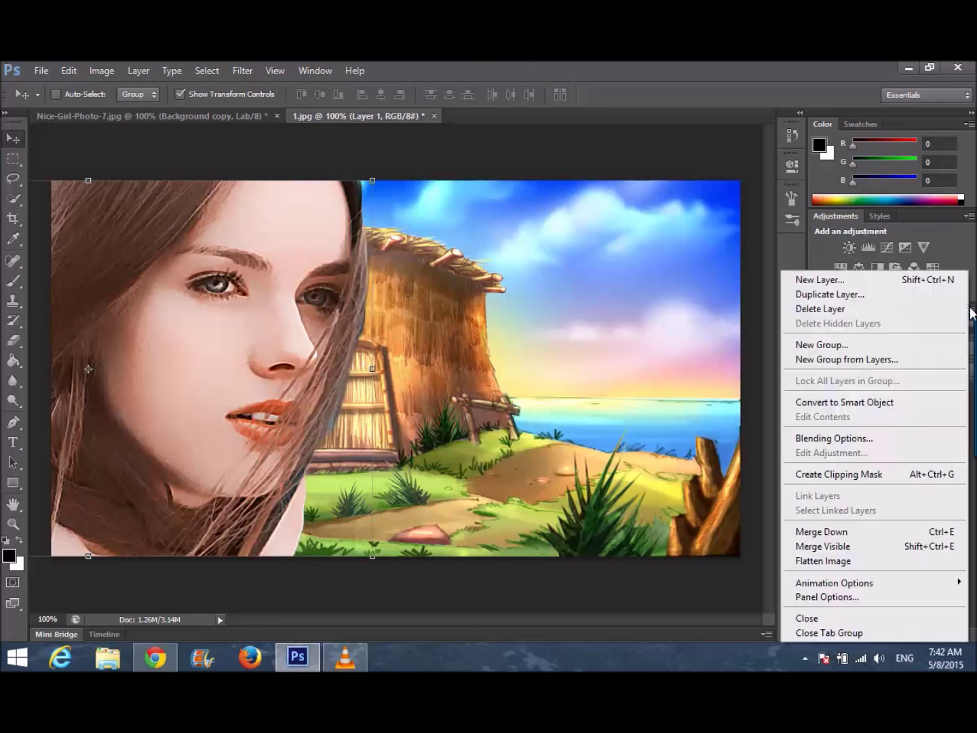
click(879, 532)
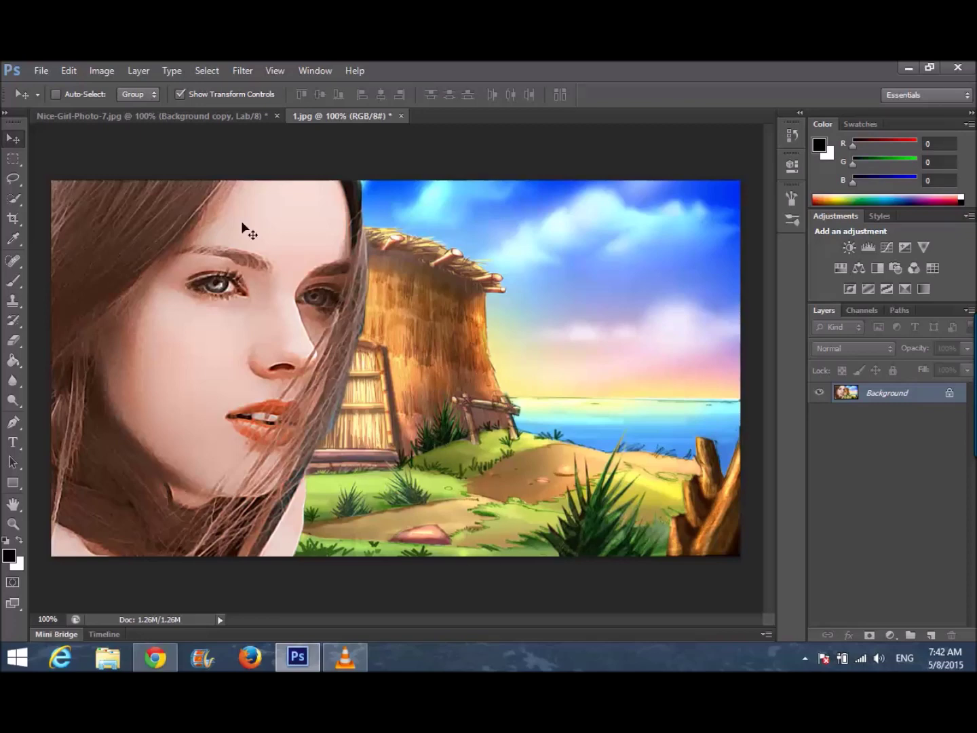
click(68, 71)
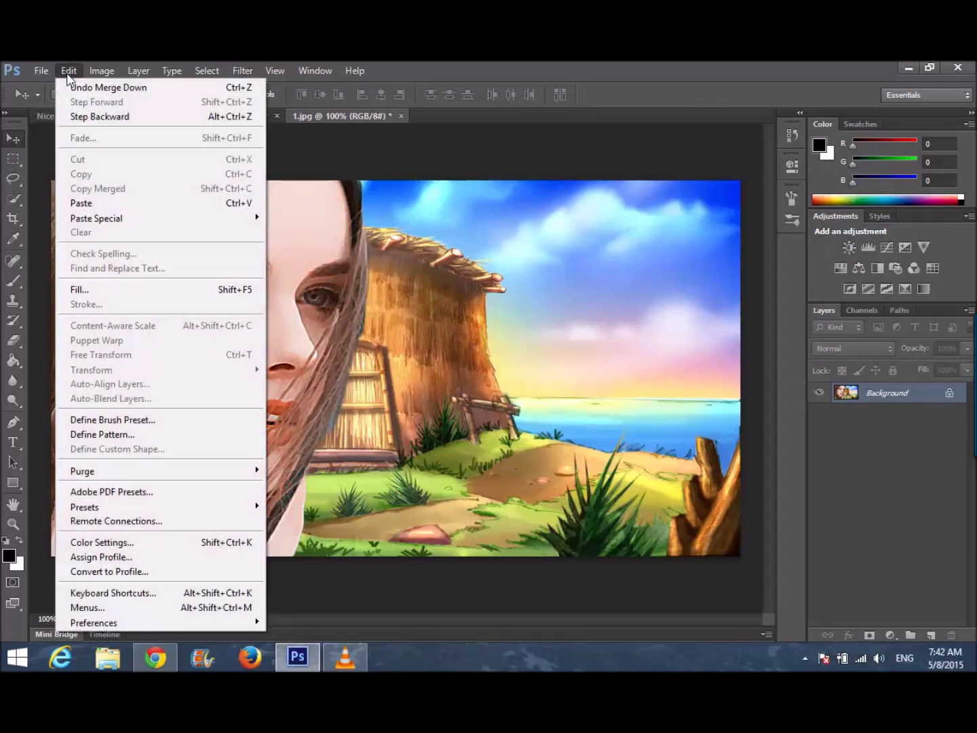